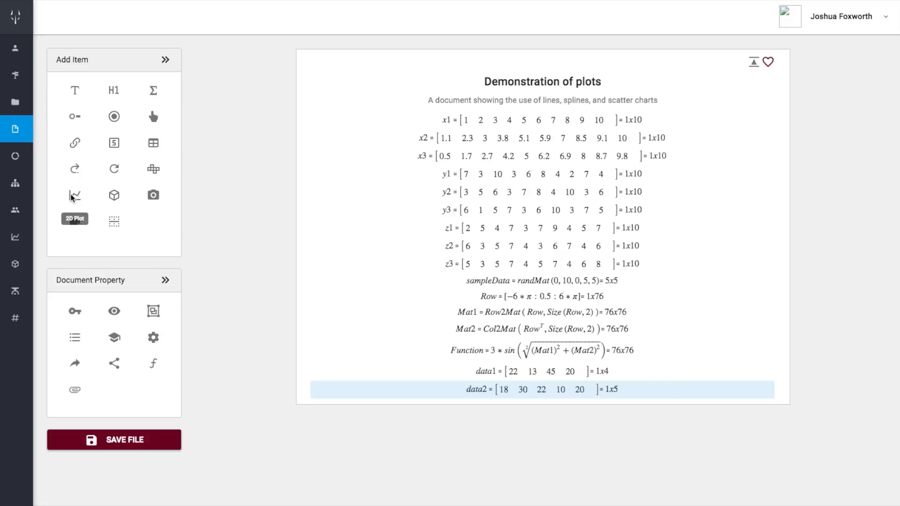
Insert a 2D plot into the document and set its chart type to Pie Chart
click(74, 196)
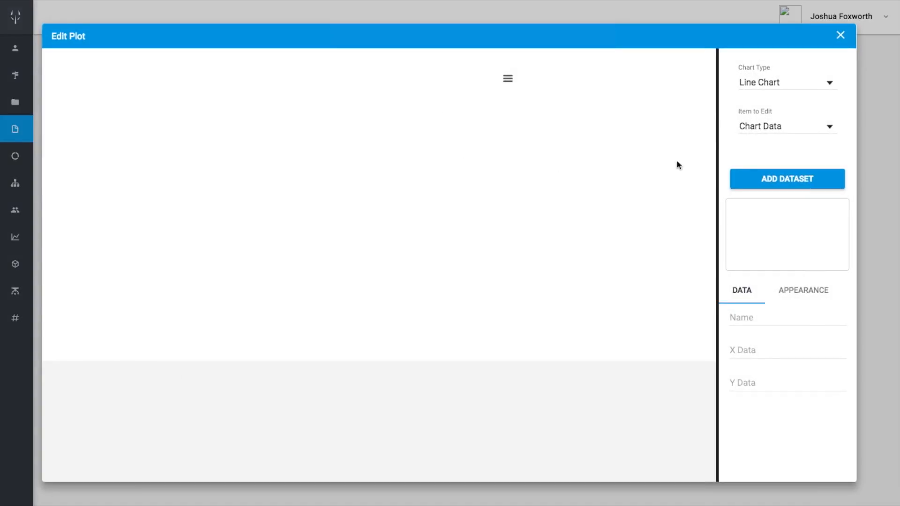
click(787, 82)
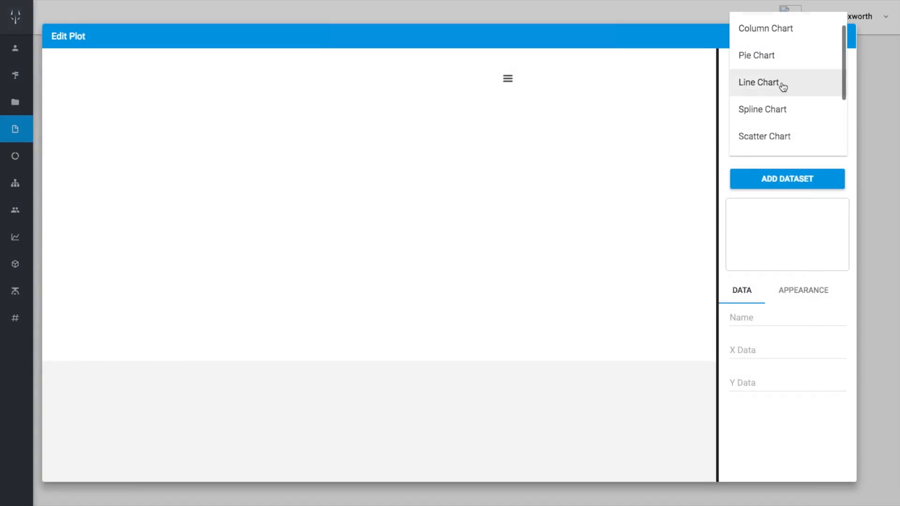
click(762, 56)
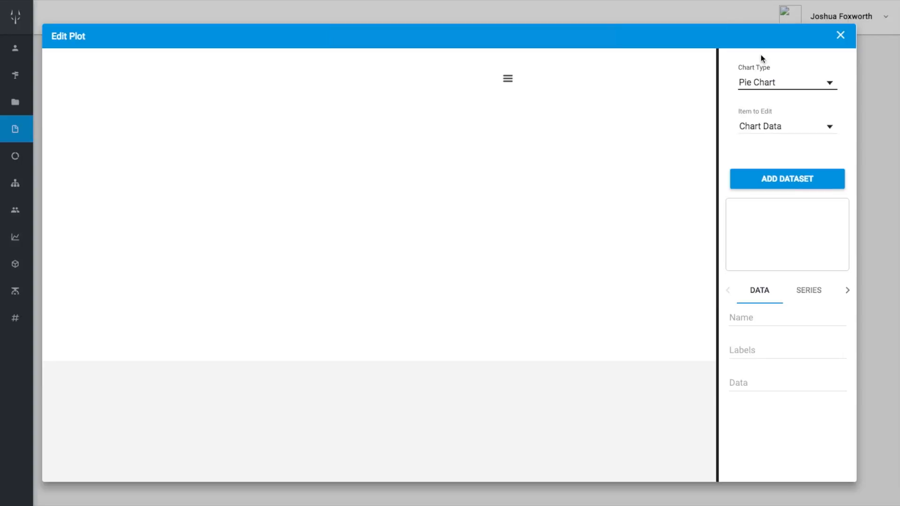
Add a dataset to the pie chart and use data1 as its data
click(779, 179)
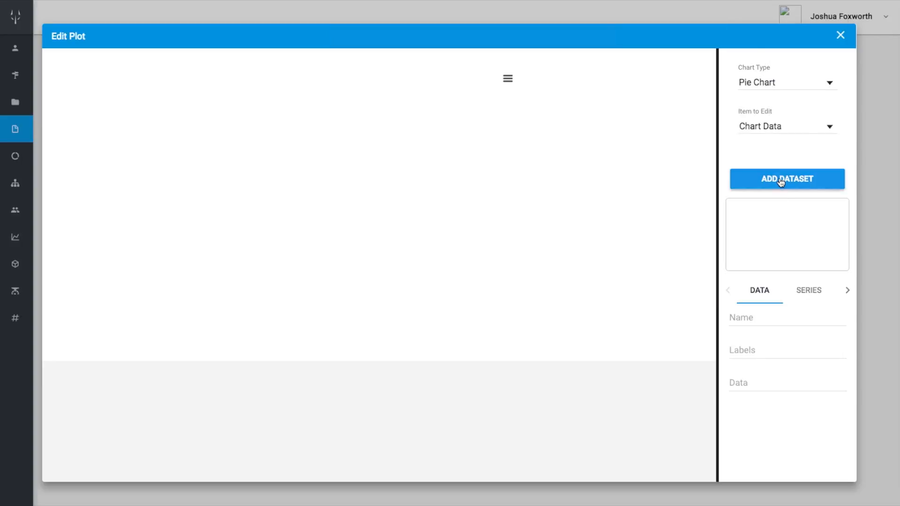
click(775, 224)
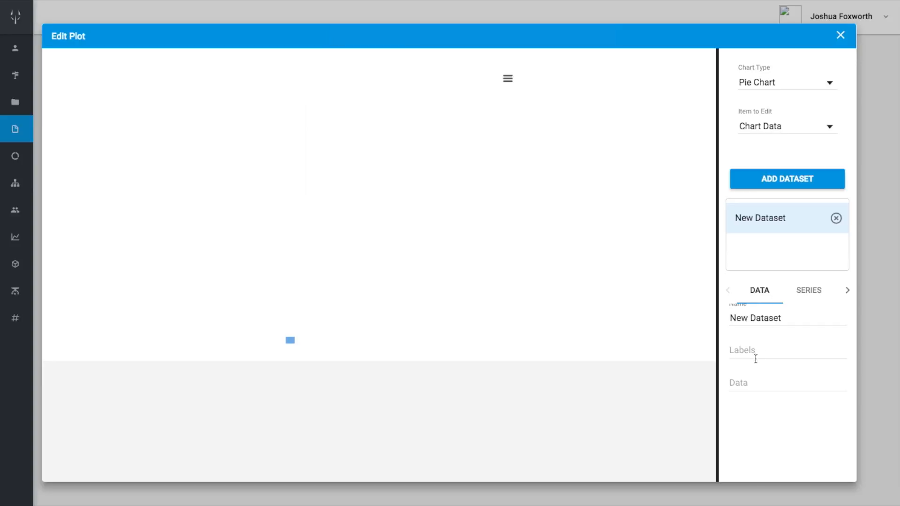
click(754, 383)
text(data1)
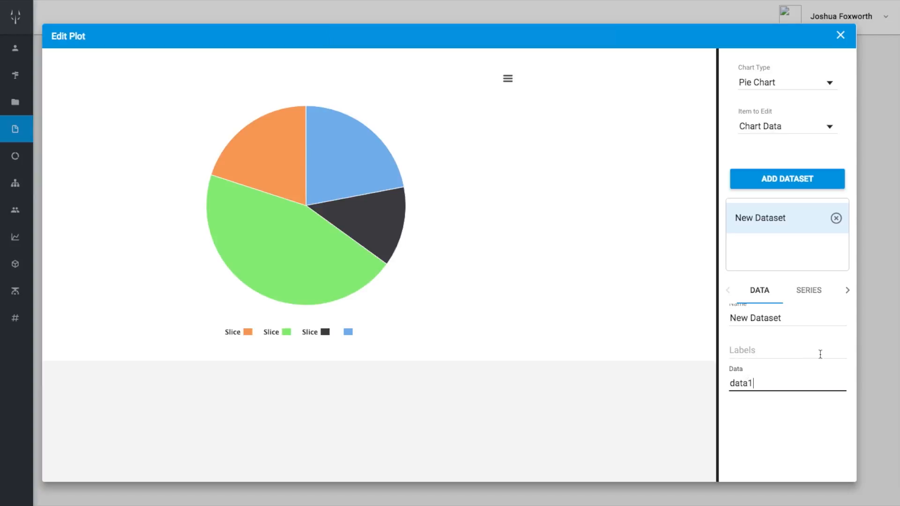
Enter the dataset's slice labels as [Astros, Dodgers, Rangers, Mariners]
click(779, 358)
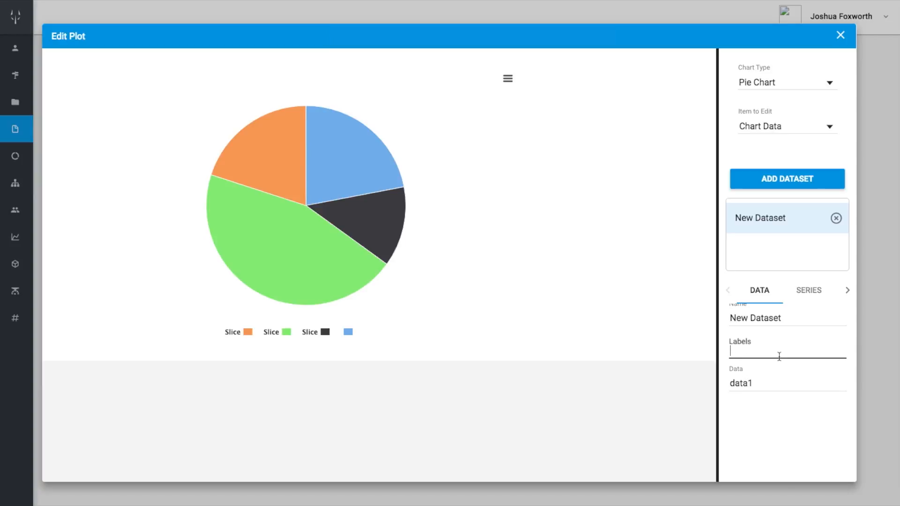
text([]Astros, Dodgers,)
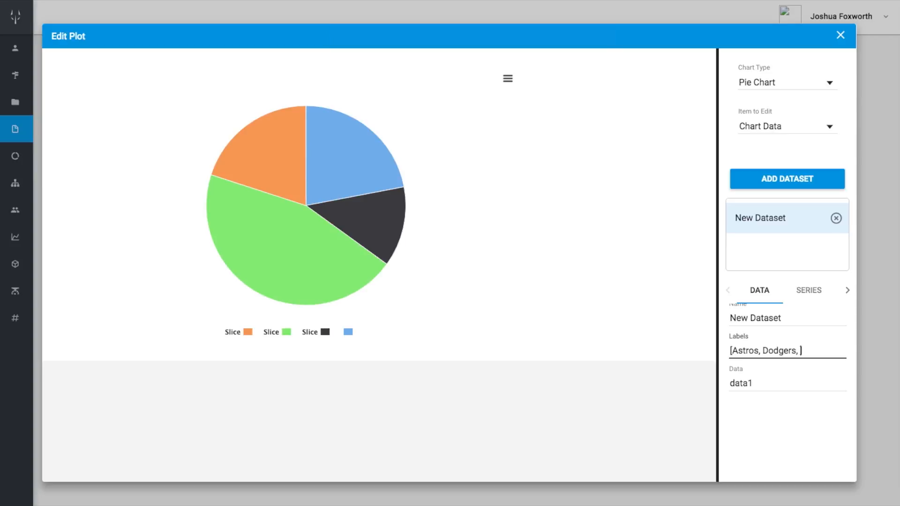
text(Rangers, ma)
text(ri)
key(BackSpace)
key(BackSpace)
key(BackSpace)
key(BackSpace)
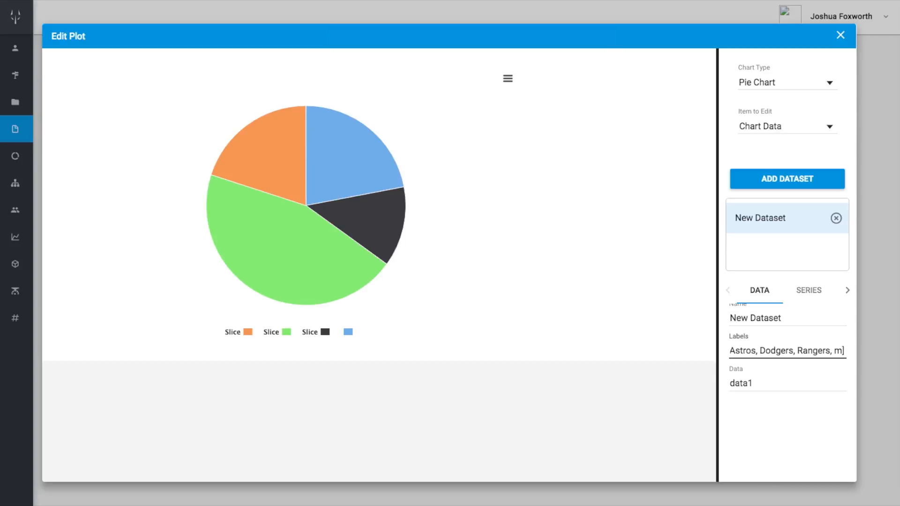
text(Mariners])
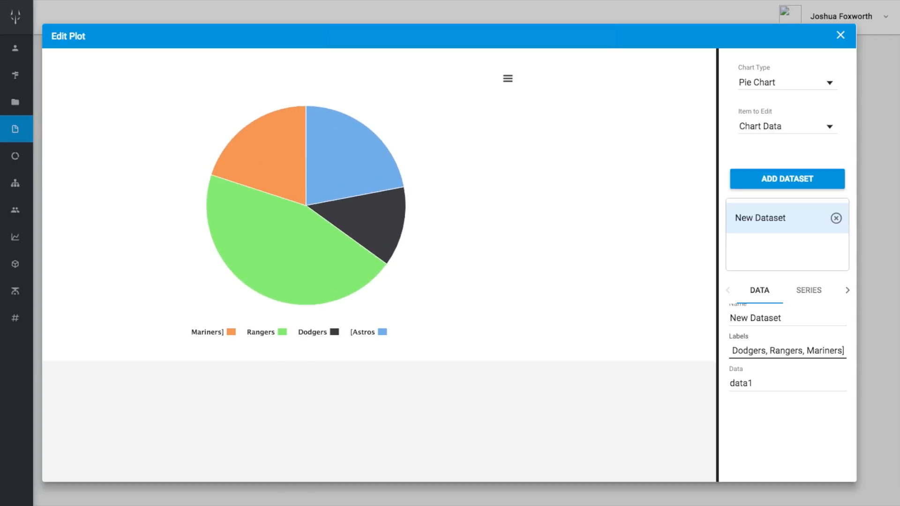
Remove the opening and closing square brackets from the dataset's label list
key(BackSpace)
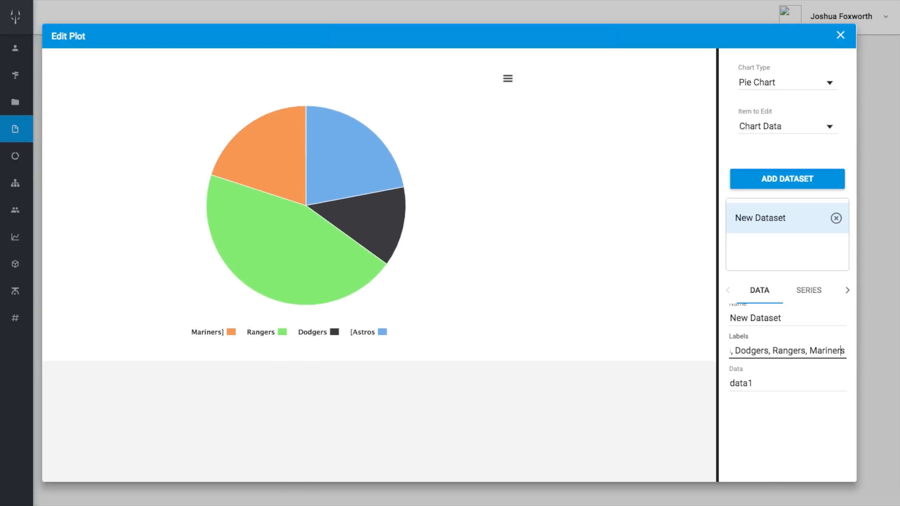
key(Left)
key(Left)
key(Left)
key(Left)
key(Left)
key(Left)
key(Left)
key(Left)
key(Left)
key(Left)
key(Left)
key(Left)
key(Left)
key(Left)
key(Left)
key(Left)
key(Left)
key(BackSpace)
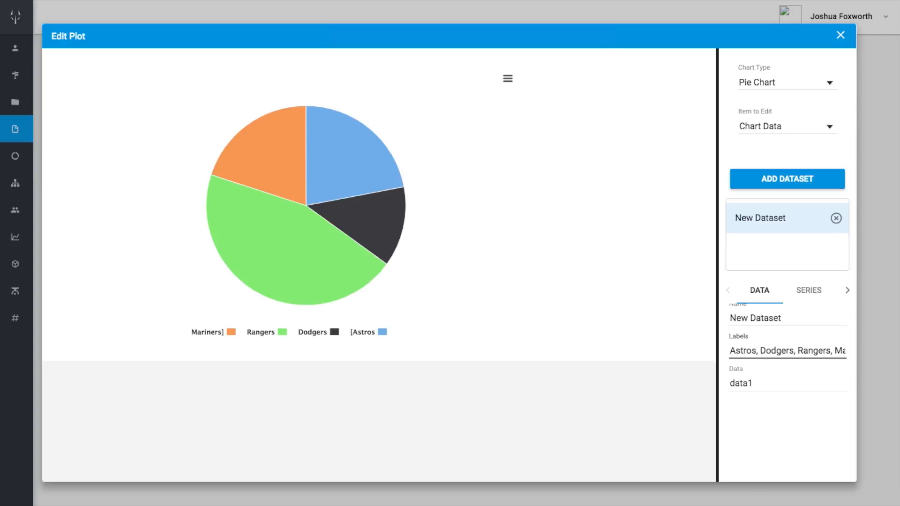
Rename the dataset as Baseball
click(754, 319)
triple_click(755, 319)
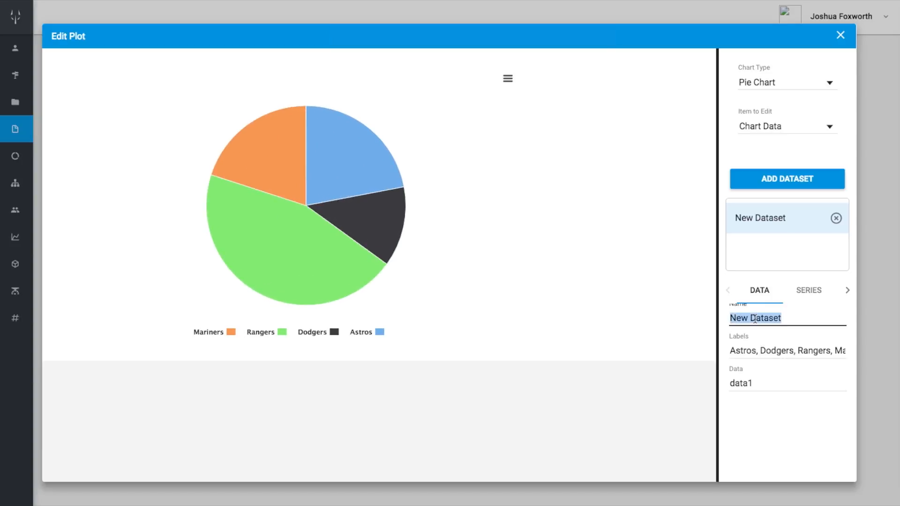
text(Baseball)
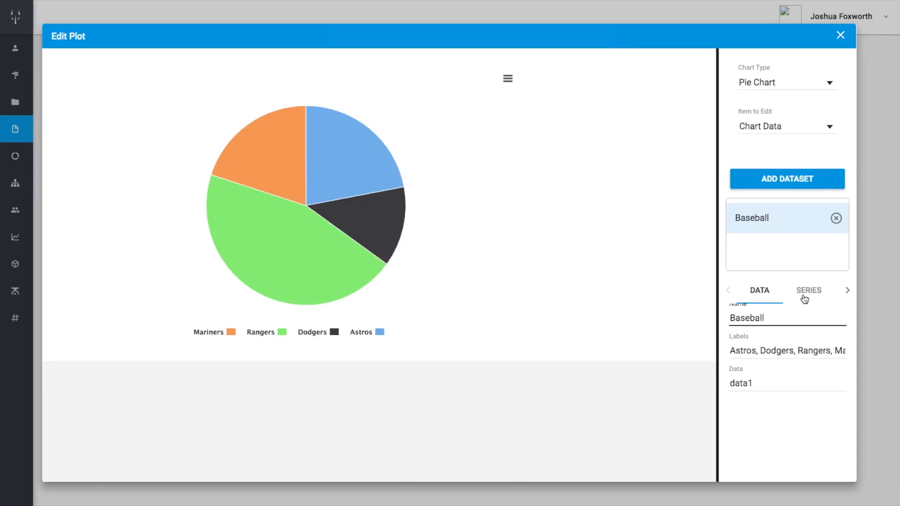
Turn on the data labels for the Baseball series
click(804, 296)
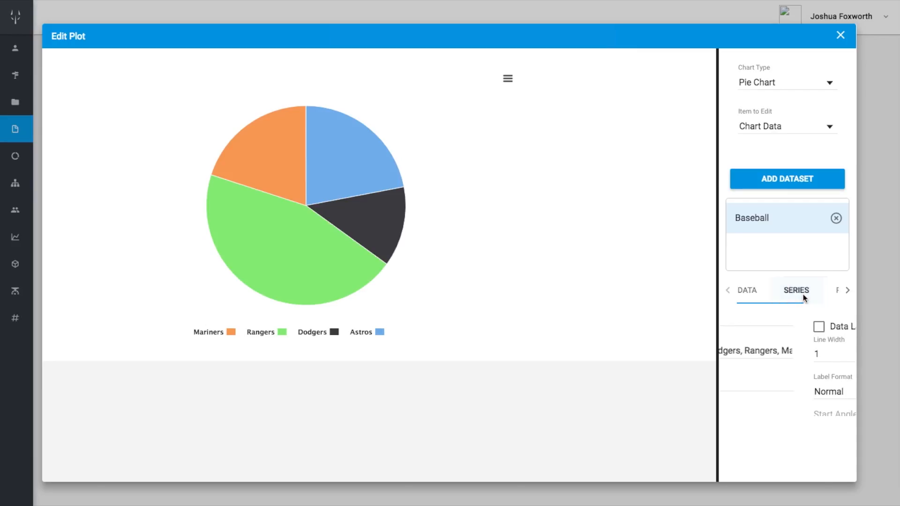
click(734, 327)
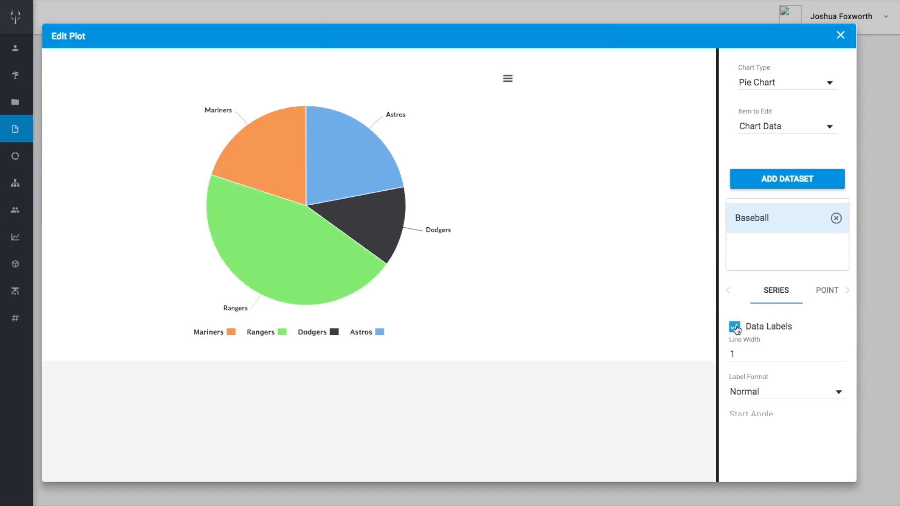
scroll(776, 347, down, 3)
scroll(775, 346, down, 5)
scroll(775, 343, up, 8)
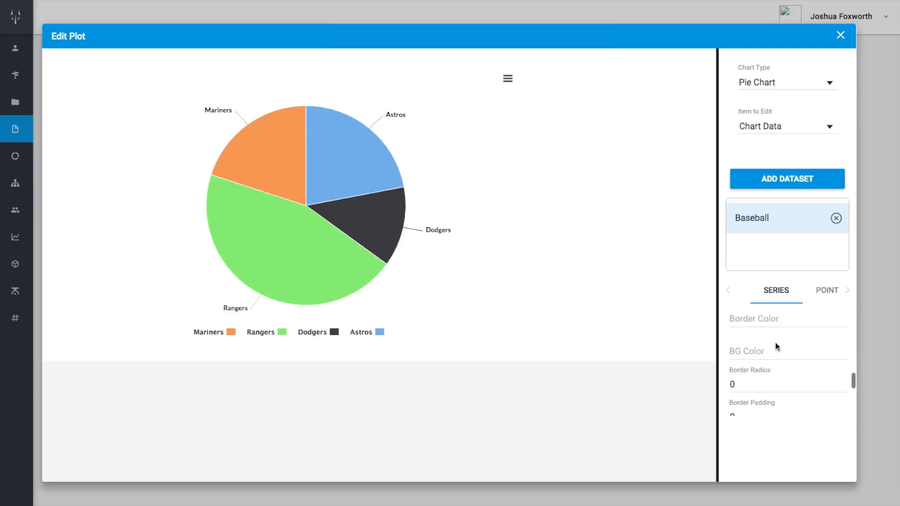
View the Baseball dataset's point and data settings, and turn its data labels off again
click(826, 289)
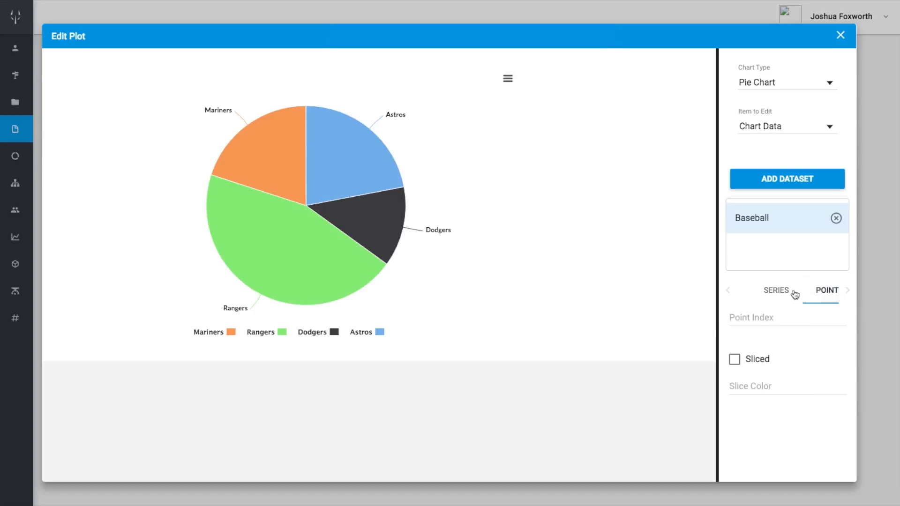
click(729, 292)
click(730, 292)
click(764, 291)
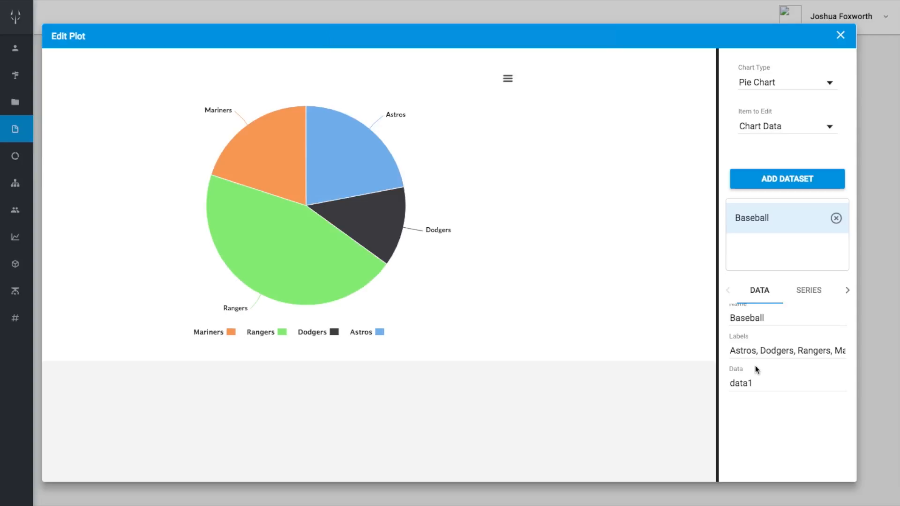
click(808, 291)
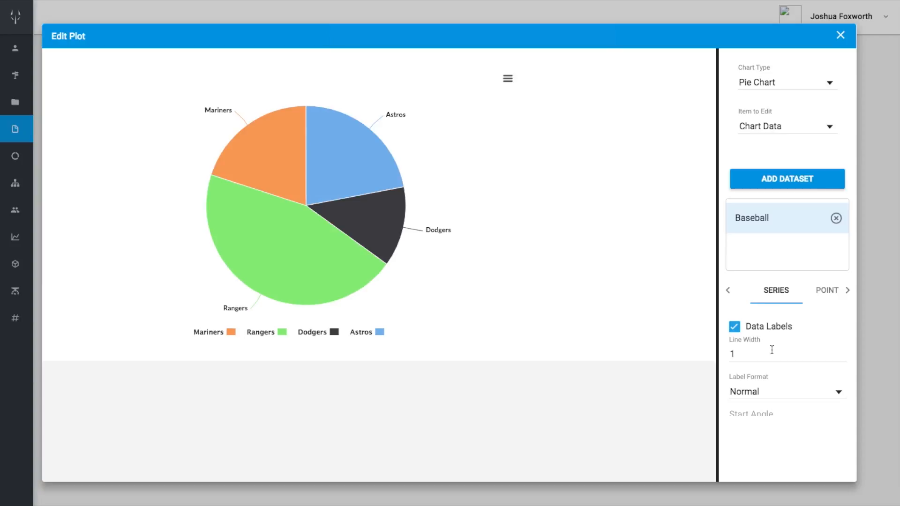
click(735, 326)
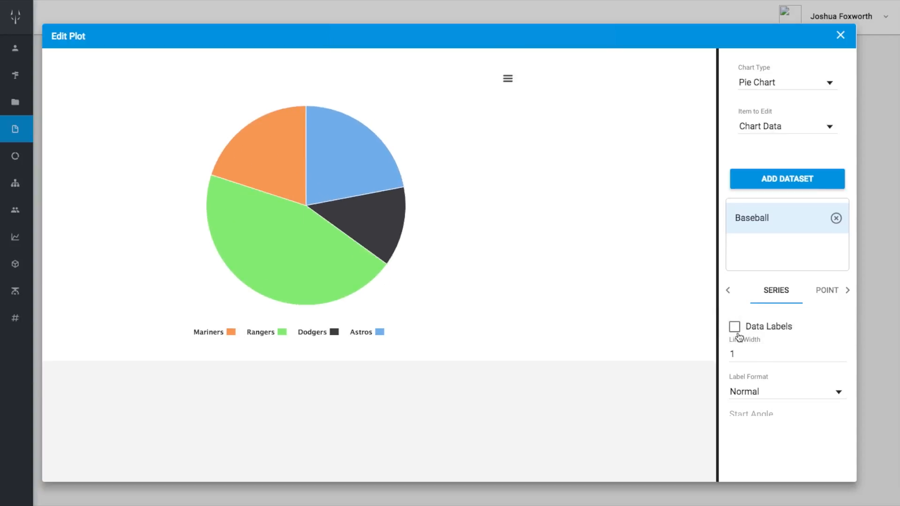
scroll(758, 393, down, 1)
scroll(759, 393, down, 1)
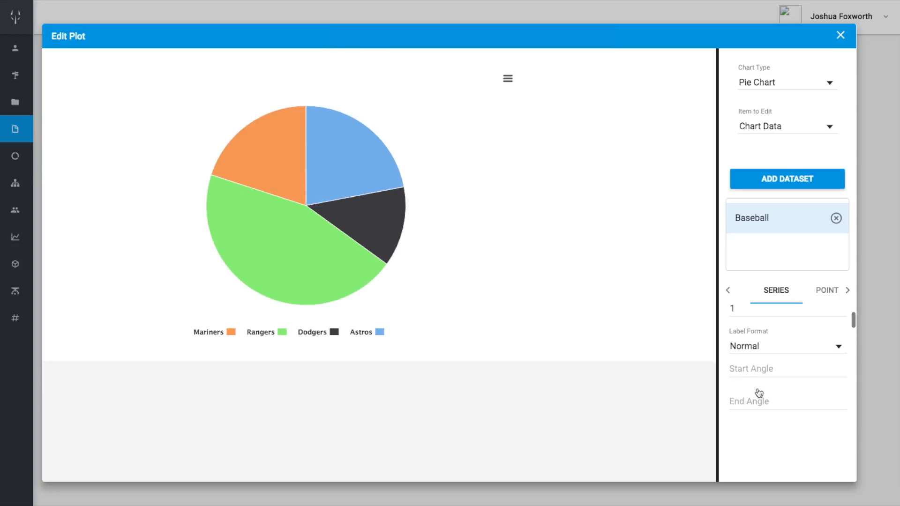
click(782, 353)
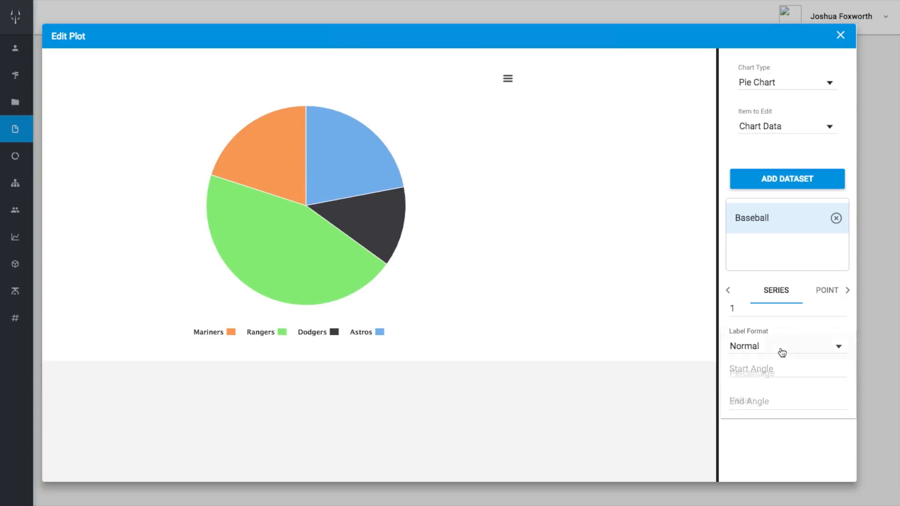
click(787, 438)
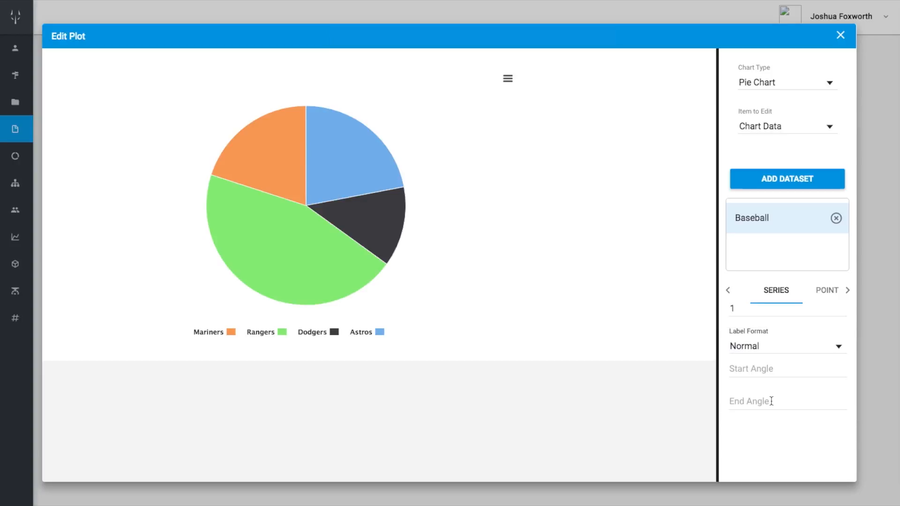
Set the Baseball series' start angle to 0 and its end angle to 180
scroll(764, 368, down, 3)
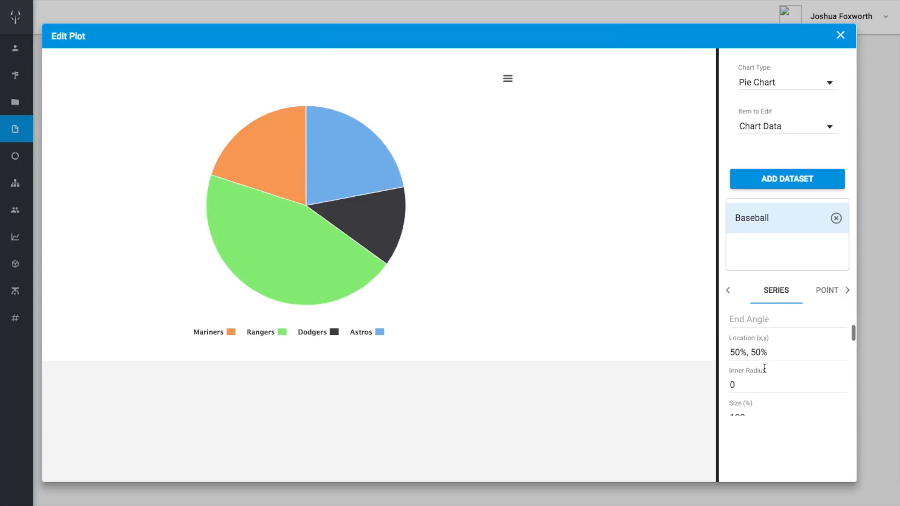
scroll(765, 368, up, 2)
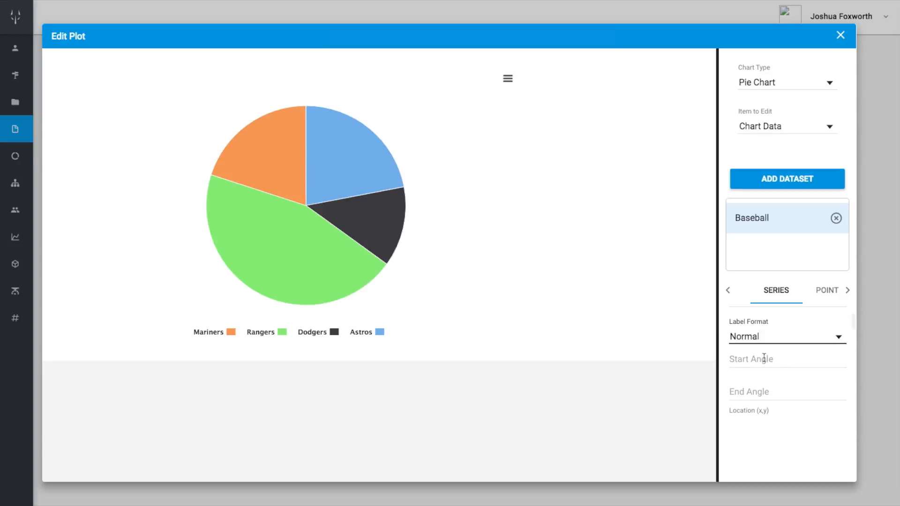
click(764, 359)
text(0)
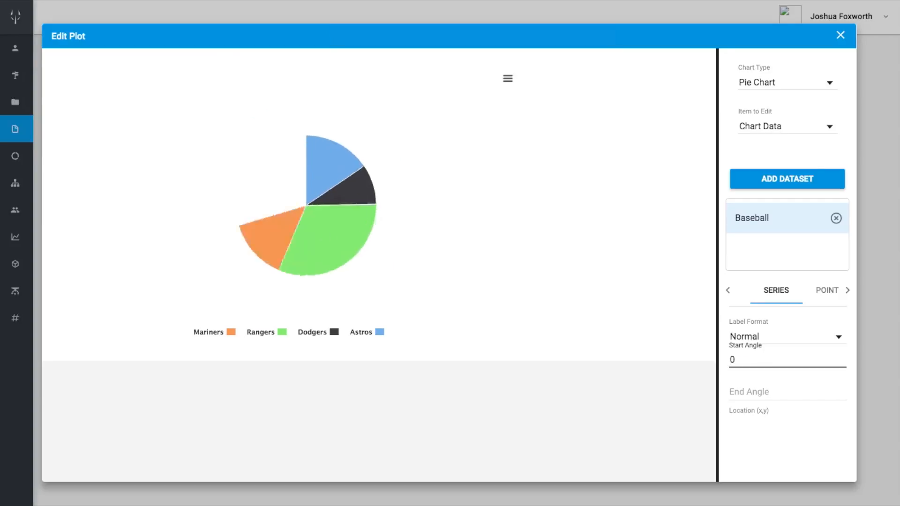
key(Tab)
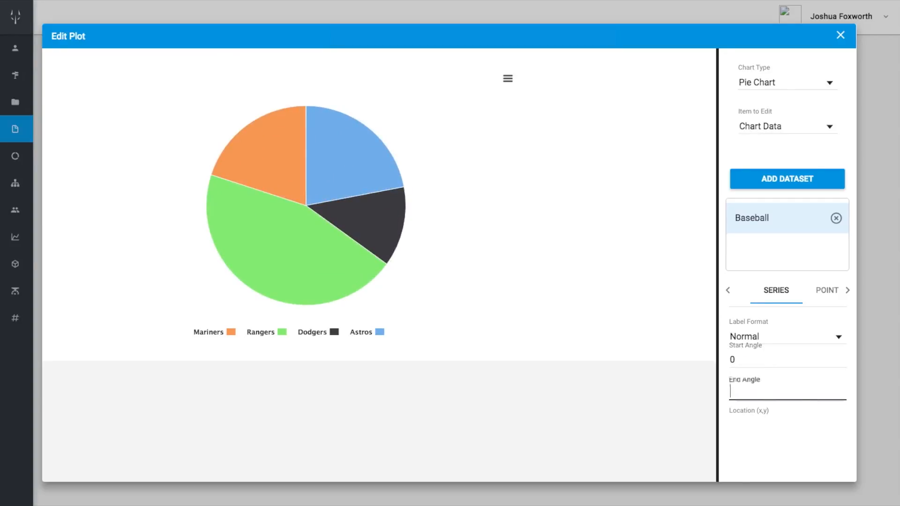
text(90)
text(180)
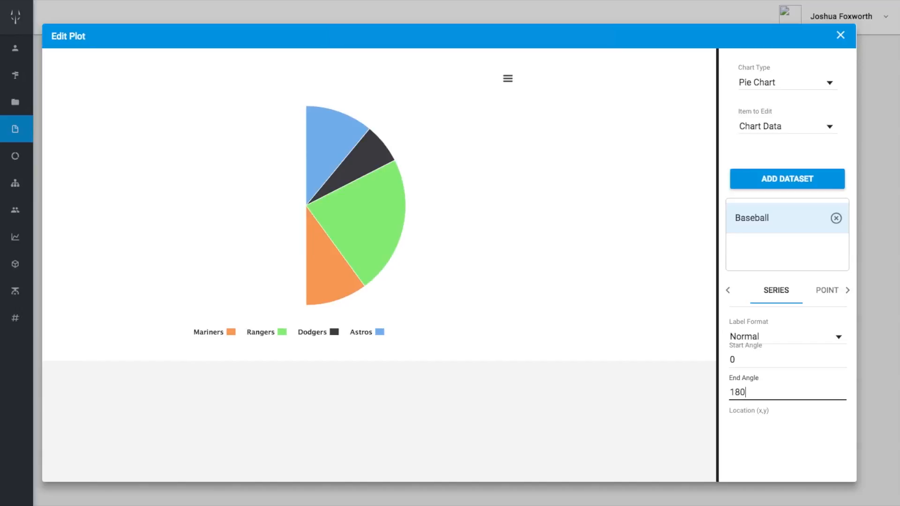
Change the Baseball series' end angle to 360
scroll(758, 383, down, 3)
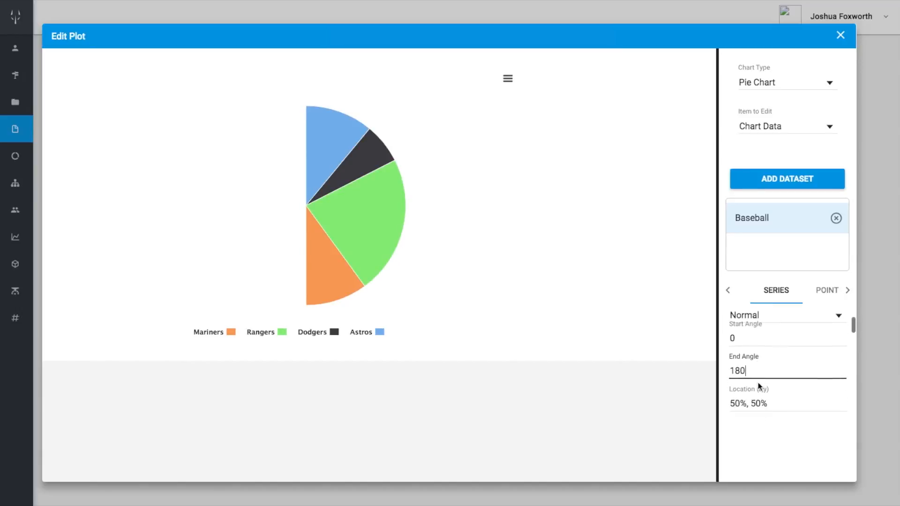
scroll(757, 382, up, 1)
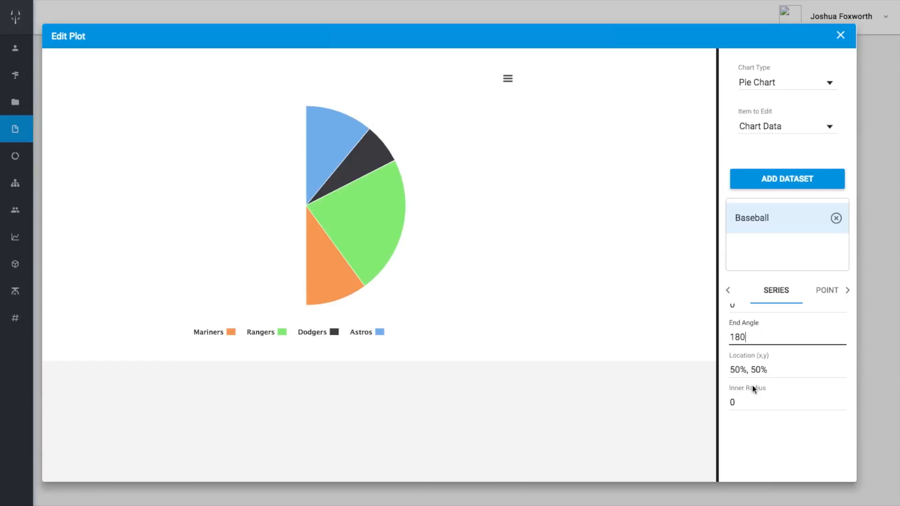
key(BackSpace)
key(BackSpace)
key(BackSpace)
scroll(754, 396, up, 3)
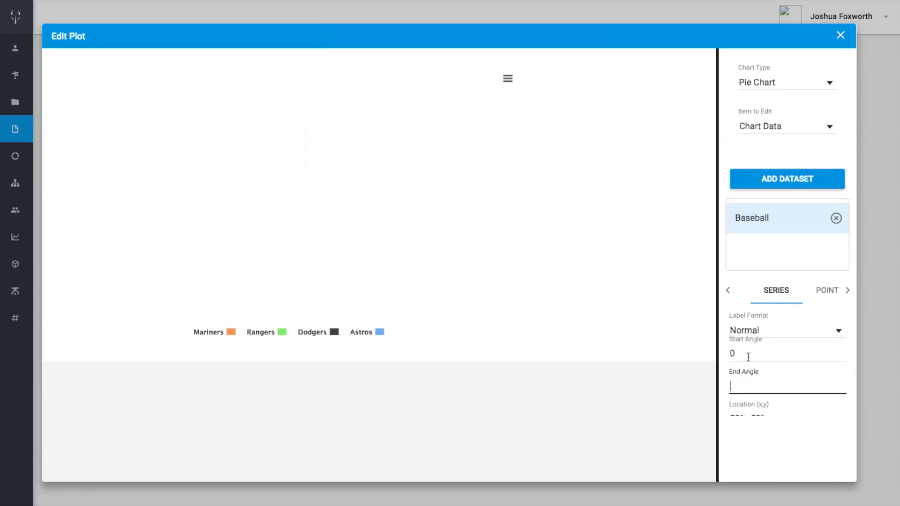
text(360)
Try an inner radius of 50 for the Baseball series, and set it to 75
scroll(744, 353, down, 5)
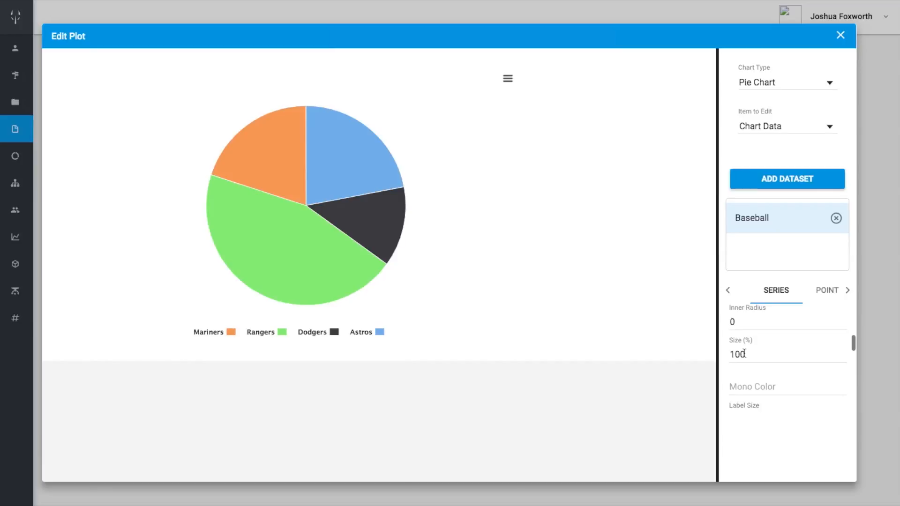
scroll(744, 353, down, 5)
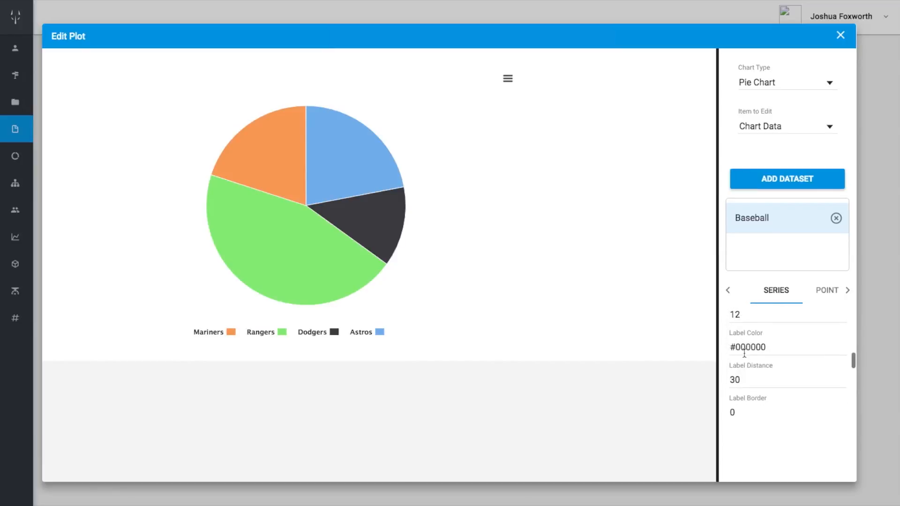
scroll(745, 353, down, 6)
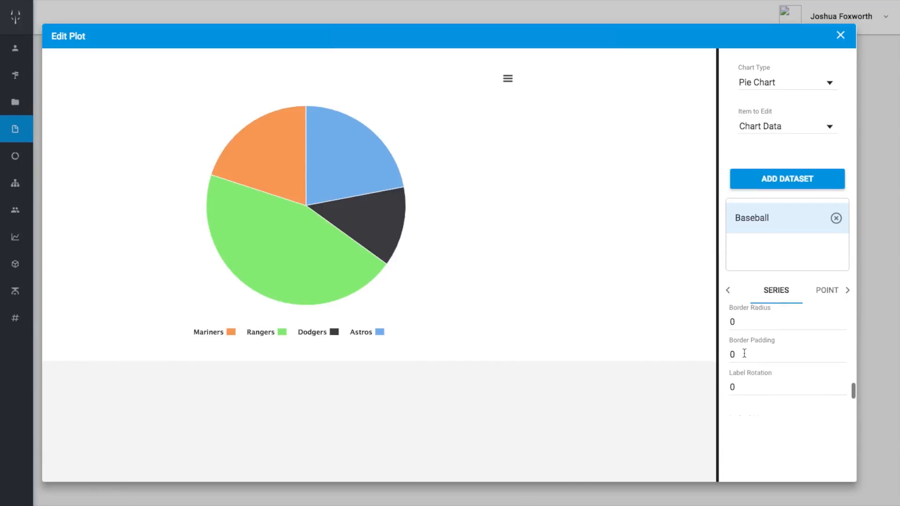
scroll(745, 353, up, 6)
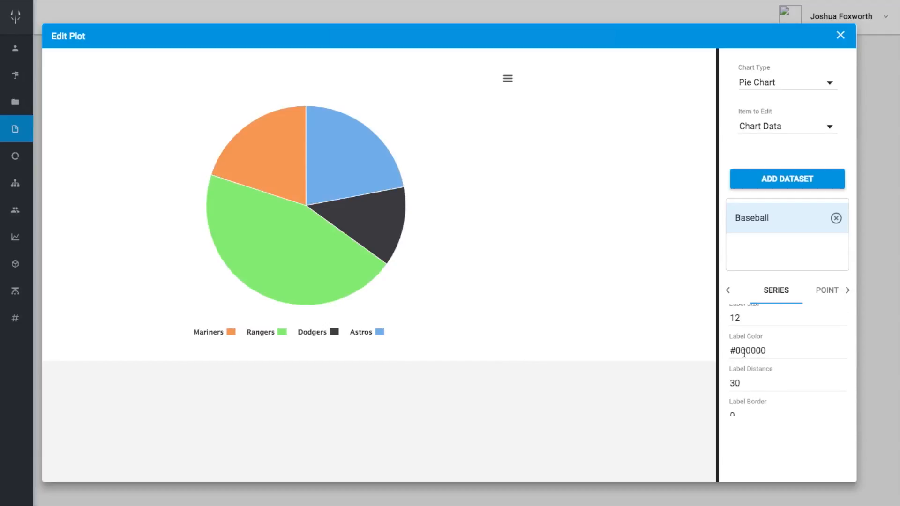
scroll(744, 353, up, 3)
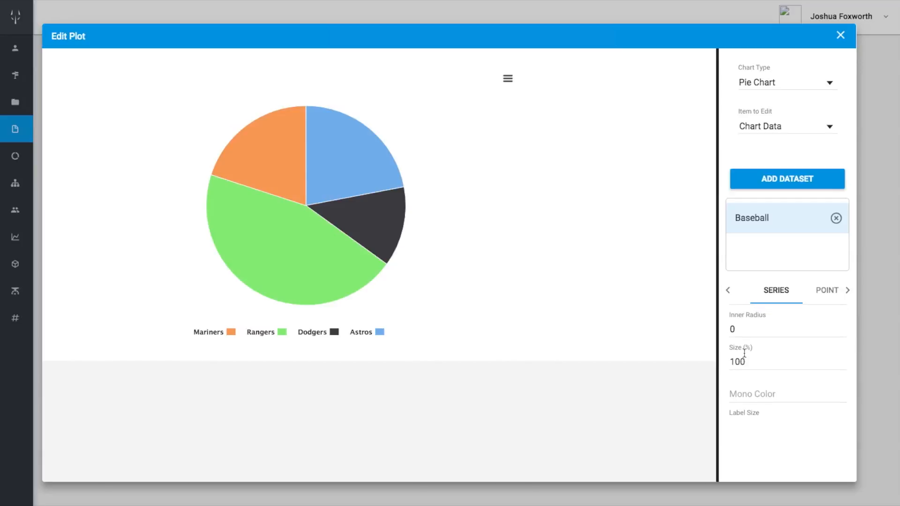
scroll(744, 354, up, 5)
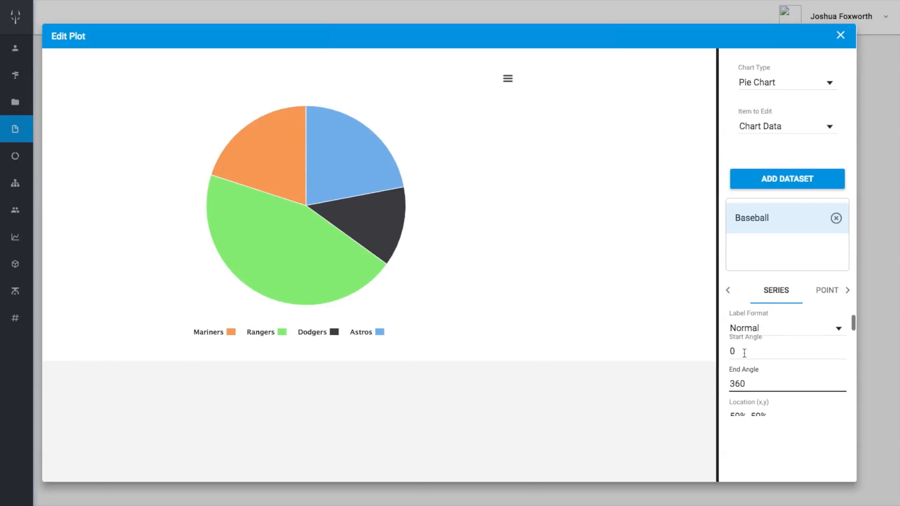
scroll(744, 353, down, 2)
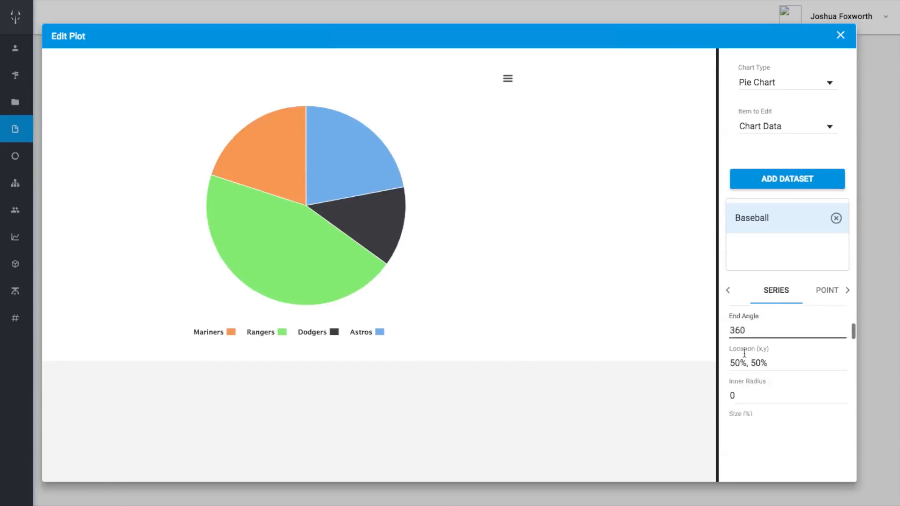
click(744, 354)
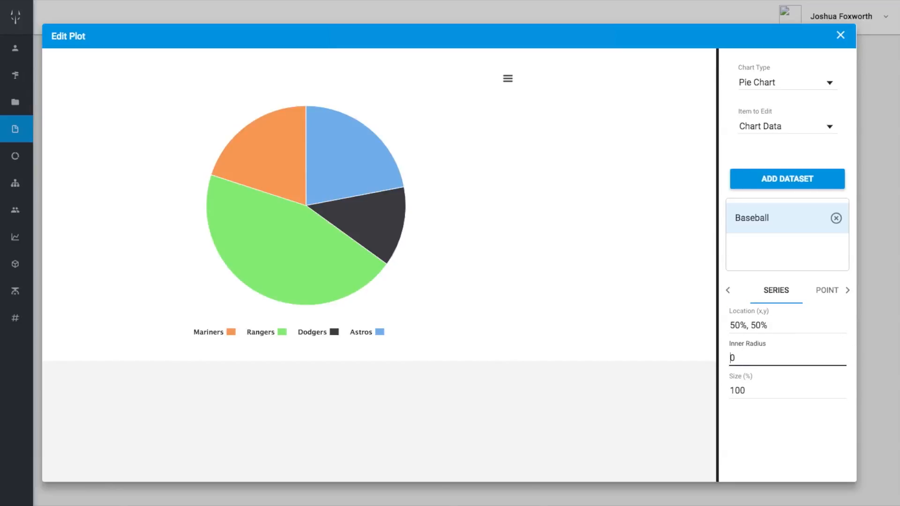
text(5)
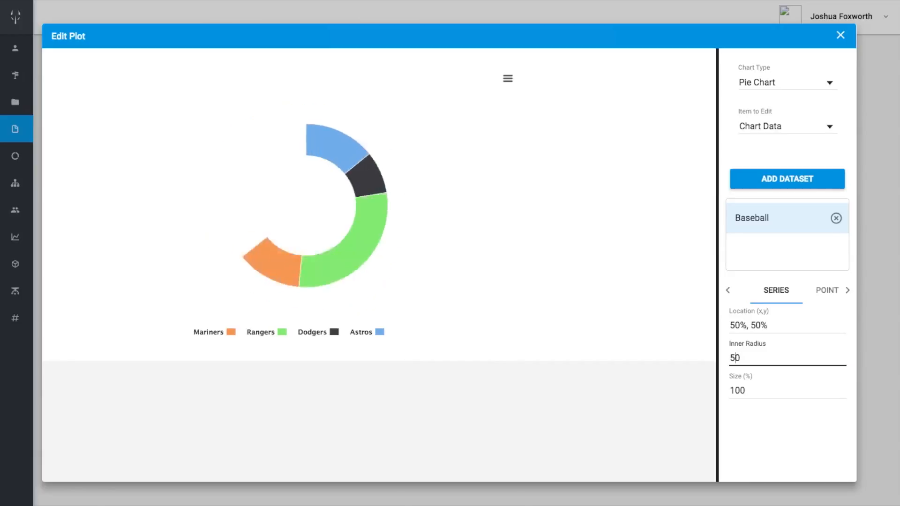
key(BackSpace)
text(75)
key(BackSpace)
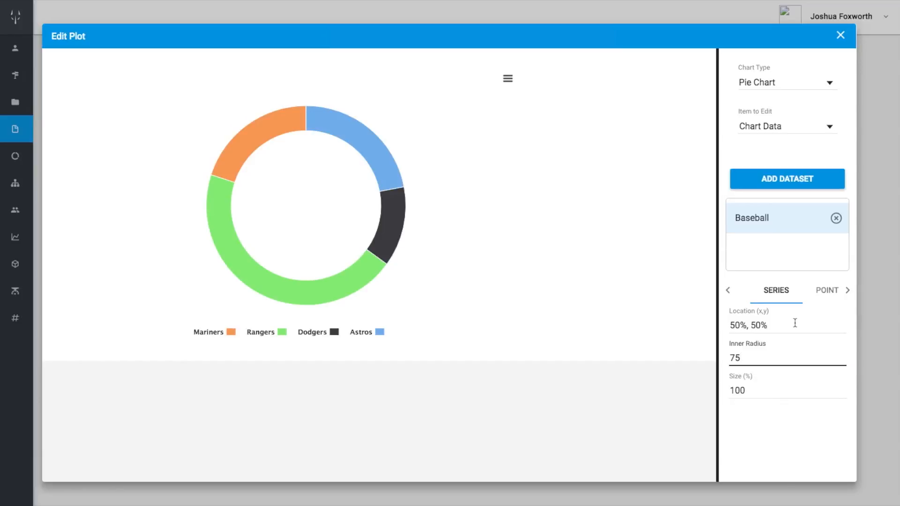
Add a second dataset to the pie chart and set its data source to data2
click(765, 179)
click(762, 247)
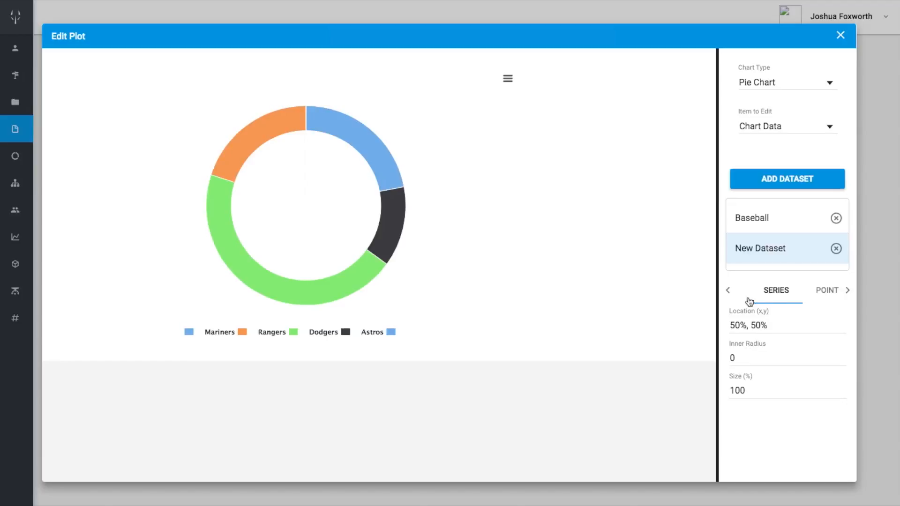
click(728, 290)
click(760, 290)
click(748, 386)
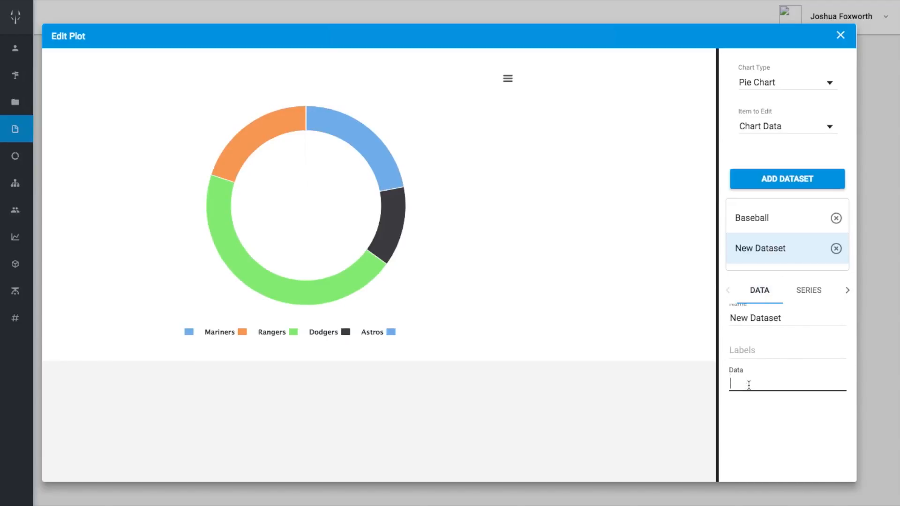
text(data2)
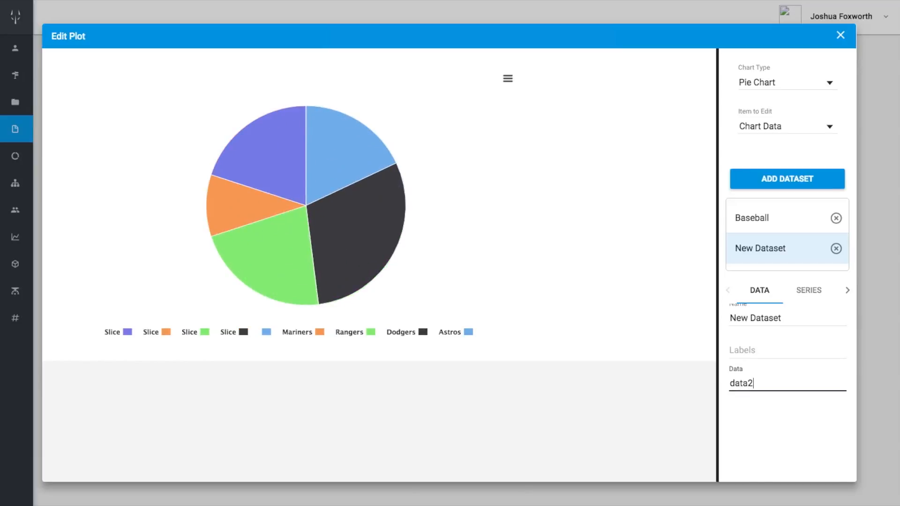
Label the new dataset's slices Cowboys, Texans, Packers, Lions, Saints
click(749, 351)
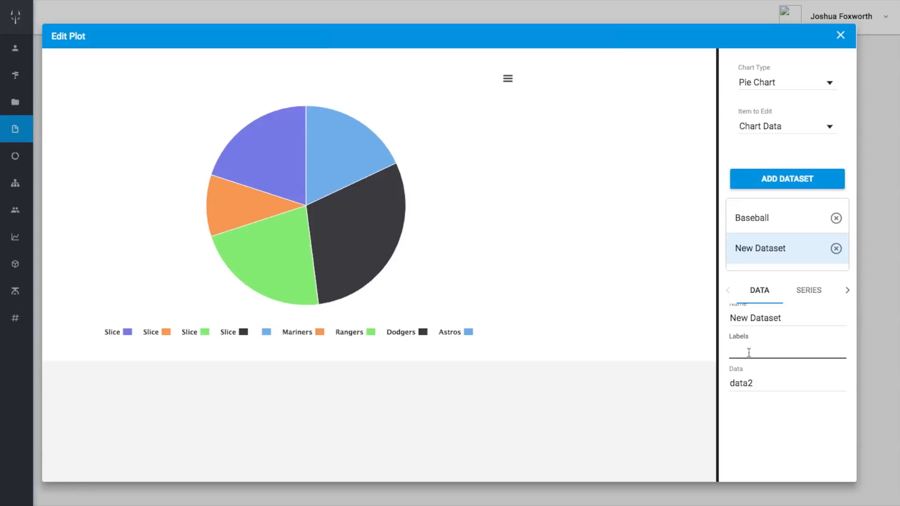
text(Cowboys, Texasns, packer)
key(BackSpace)
key(BackSpace)
key(BackSpace)
key(BackSpace)
key(BackSpace)
text(Packers, L)
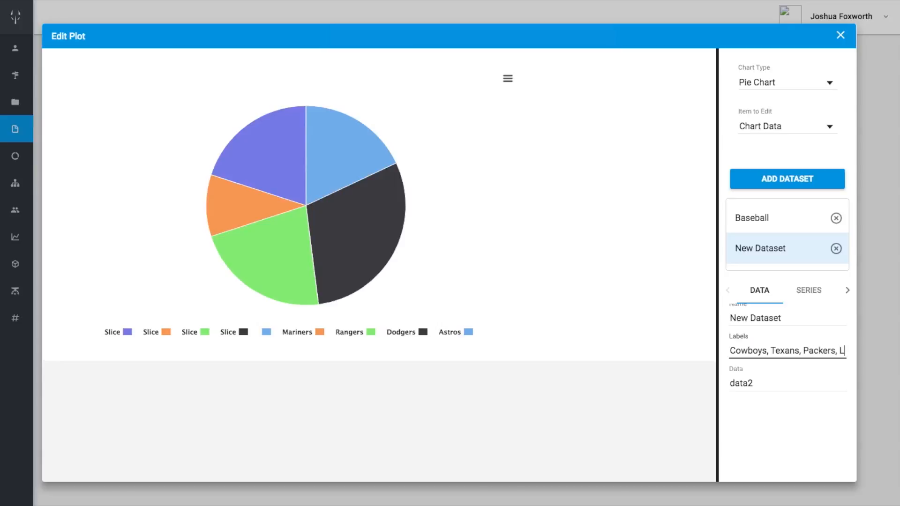
text(ions, )
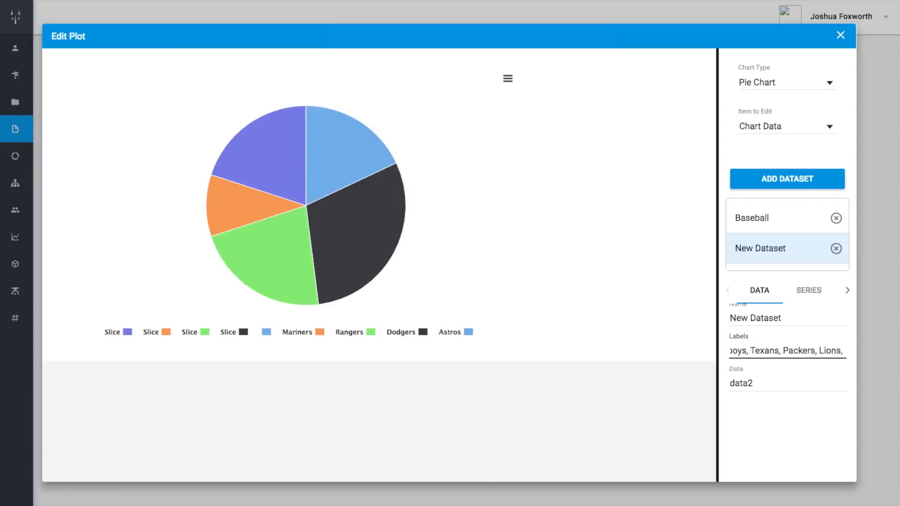
text(saints)
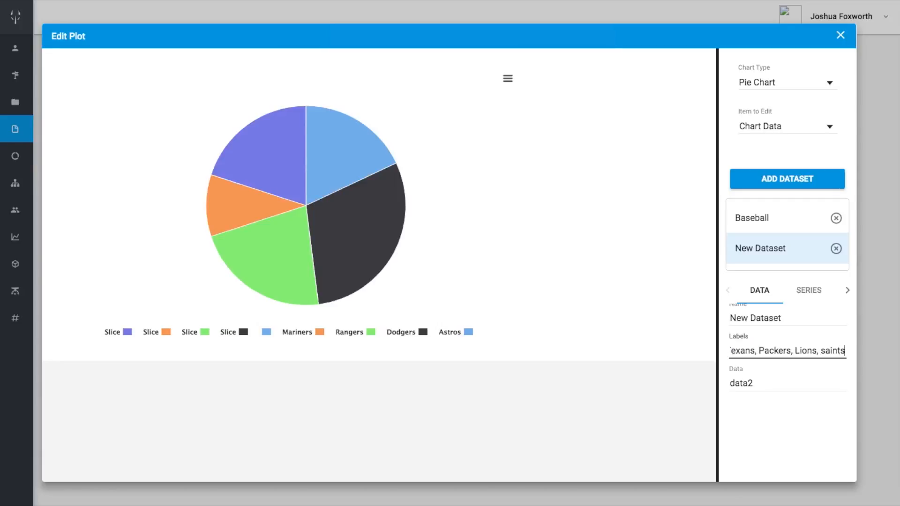
key(BackSpace)
text(S)
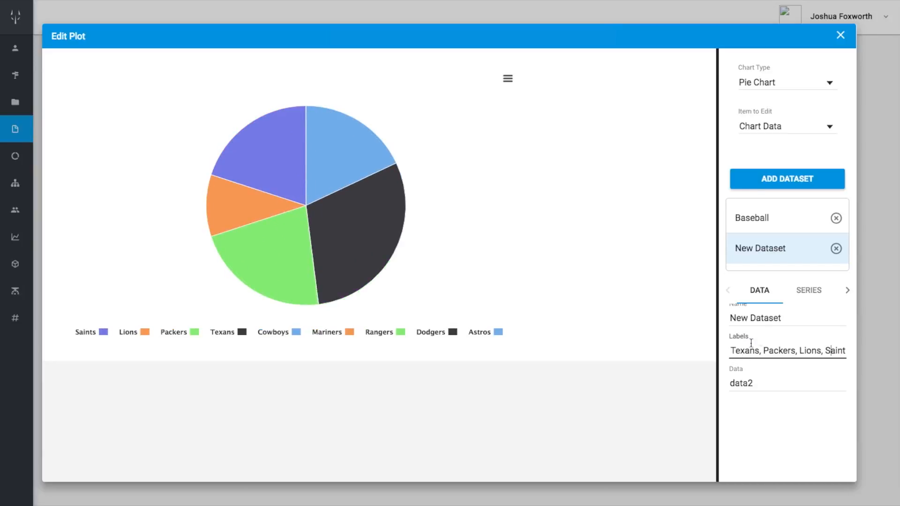
Set the new dataset's series size to 50%
click(814, 295)
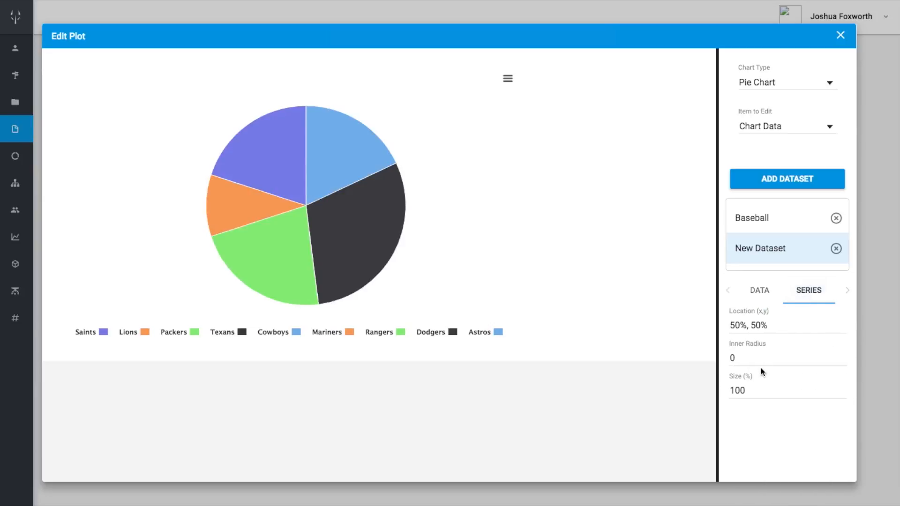
click(755, 388)
key(BackSpace)
key(BackSpace)
text(50)
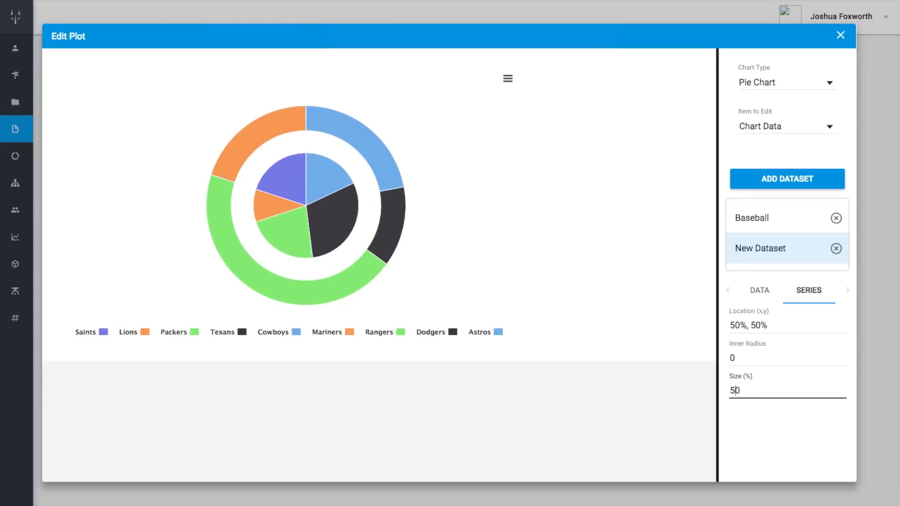
Rename the new dataset as Football
click(760, 289)
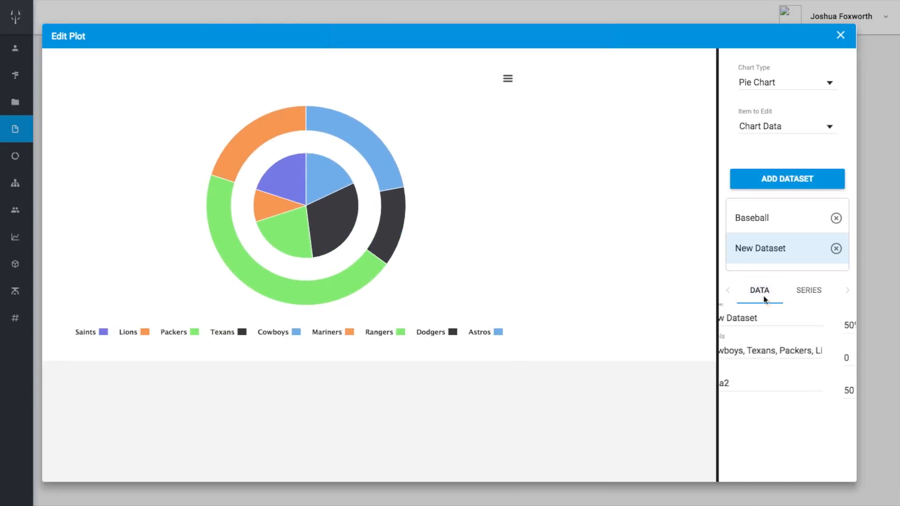
triple_click(769, 319)
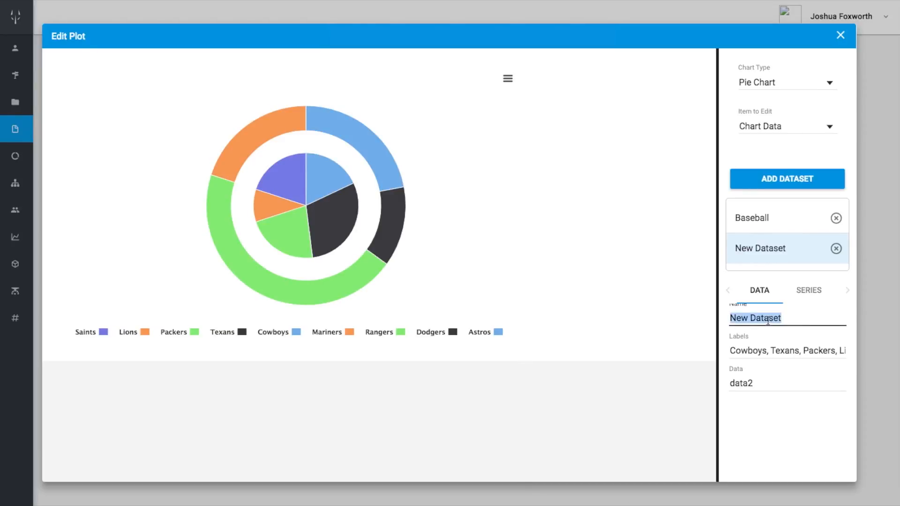
text(Football)
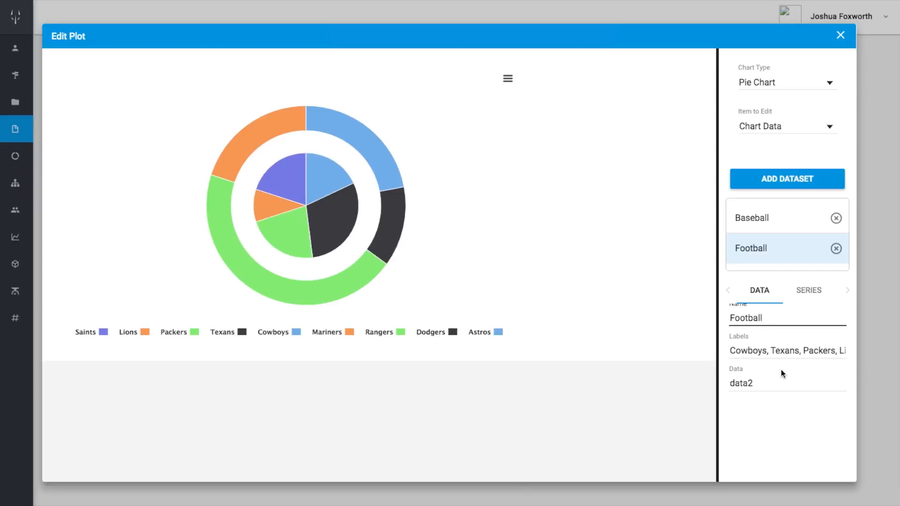
Turn on the data labels for the Baseball series again
click(767, 223)
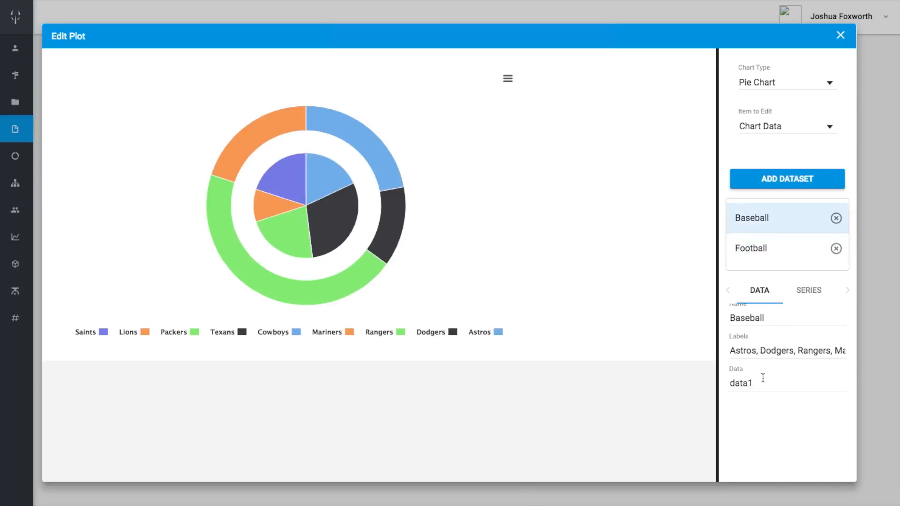
click(812, 295)
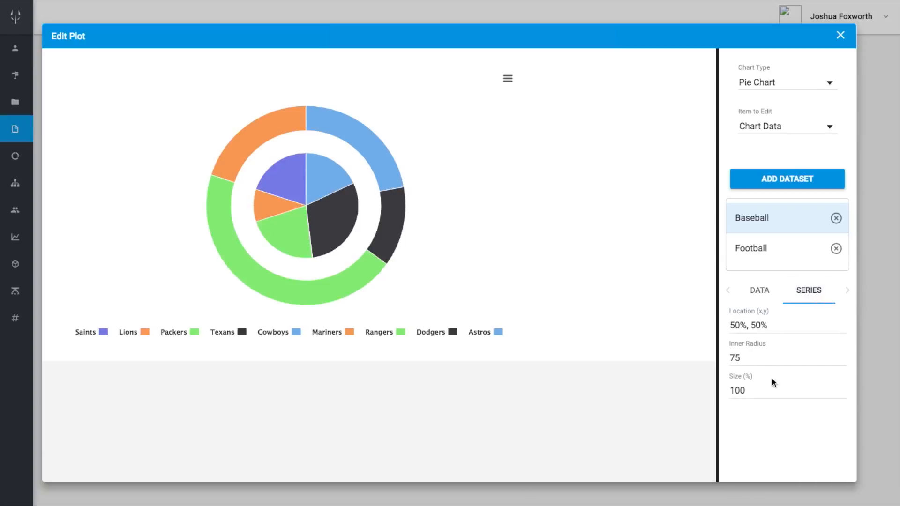
scroll(776, 339, down, 3)
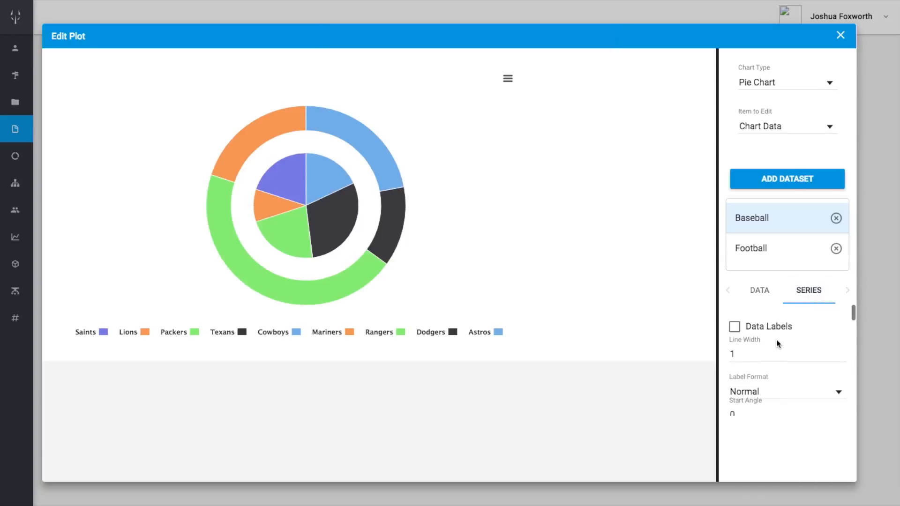
click(734, 327)
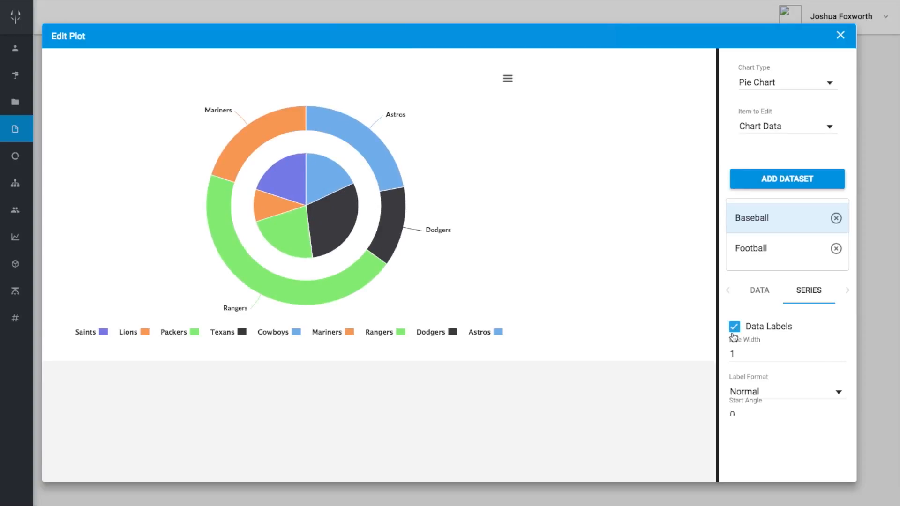
Try the Percentage and Value label formats on the Baseball series, and return the format to Normal
scroll(779, 352, down, 1)
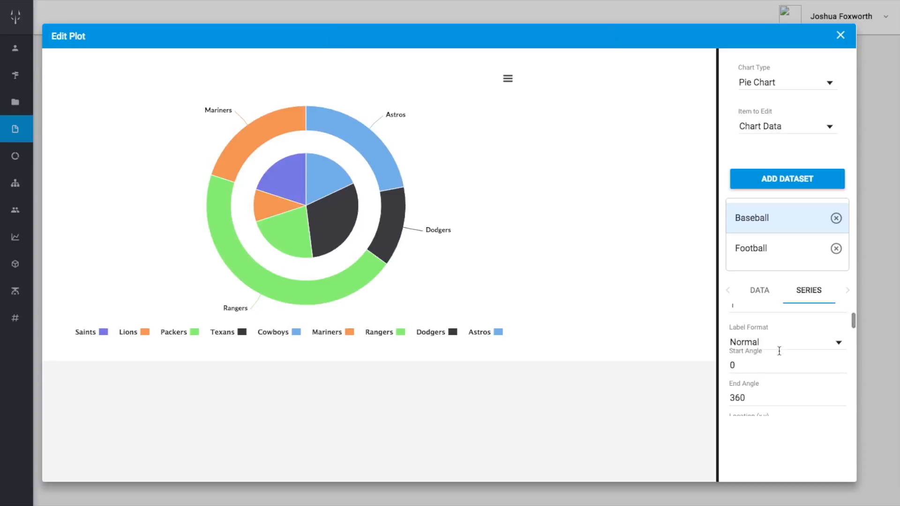
click(743, 371)
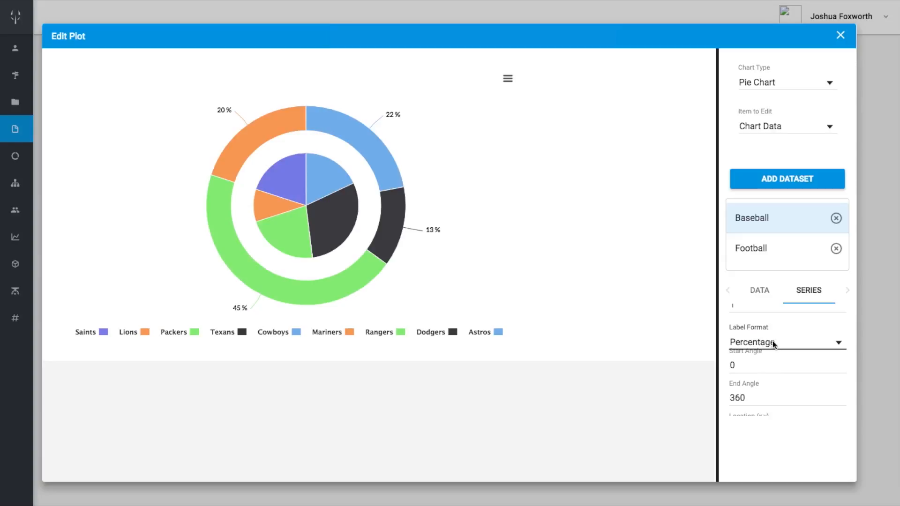
click(772, 341)
click(760, 368)
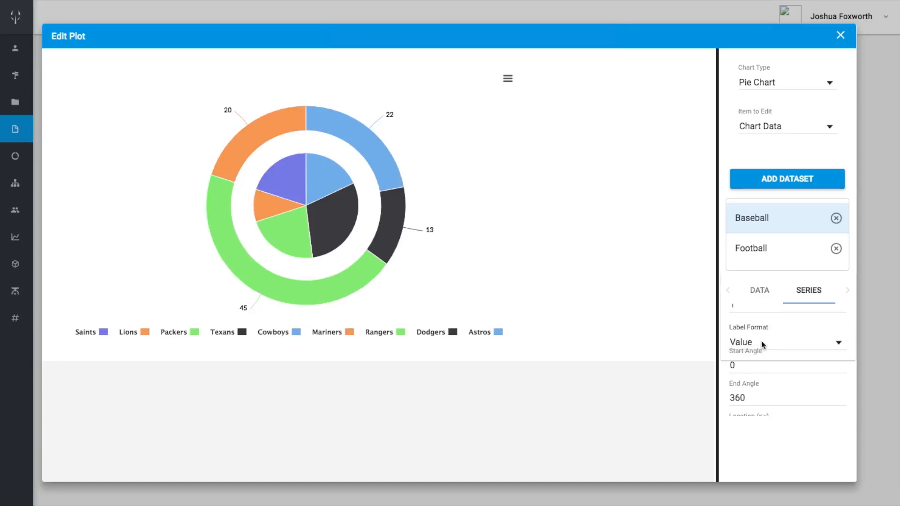
click(761, 342)
click(757, 291)
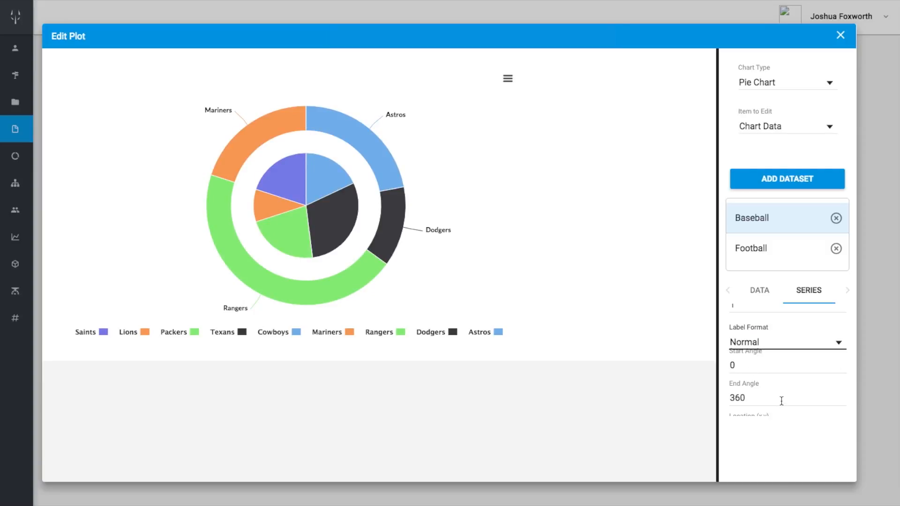
click(778, 346)
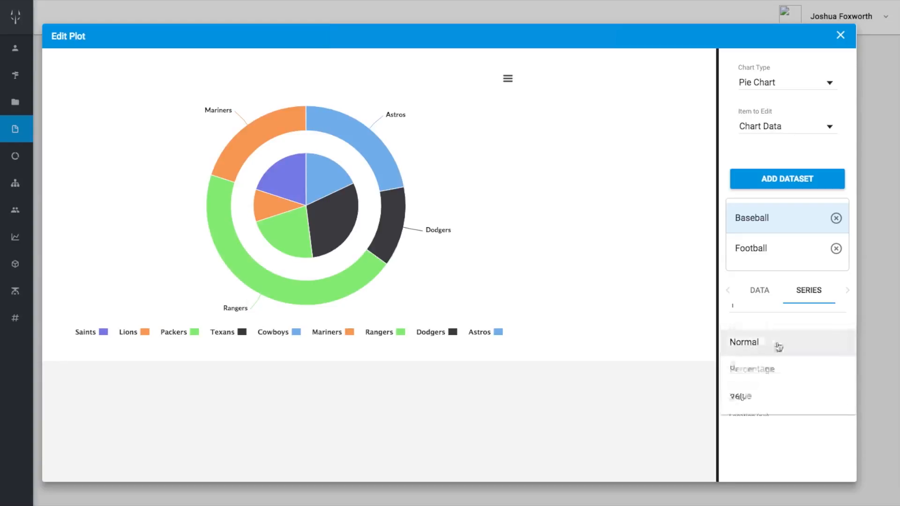
click(801, 444)
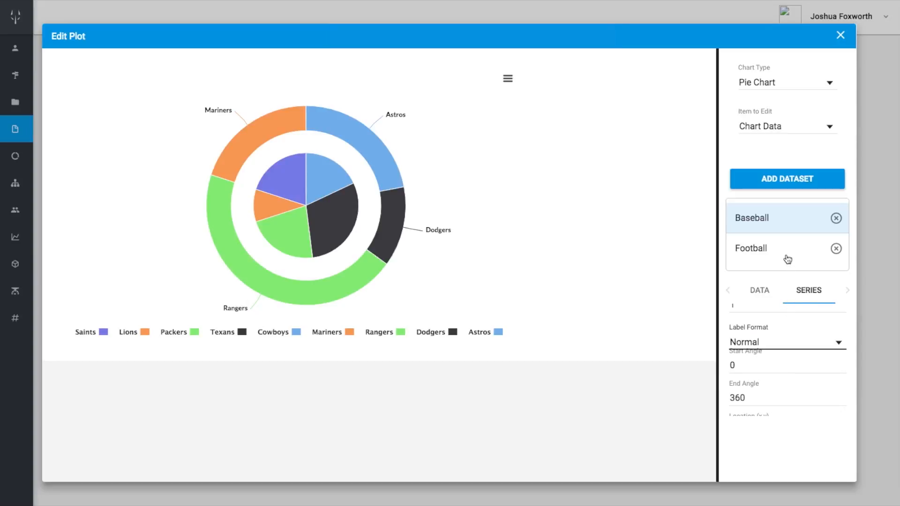
Open the chart's format settings and set the legend alignment to Left
click(776, 132)
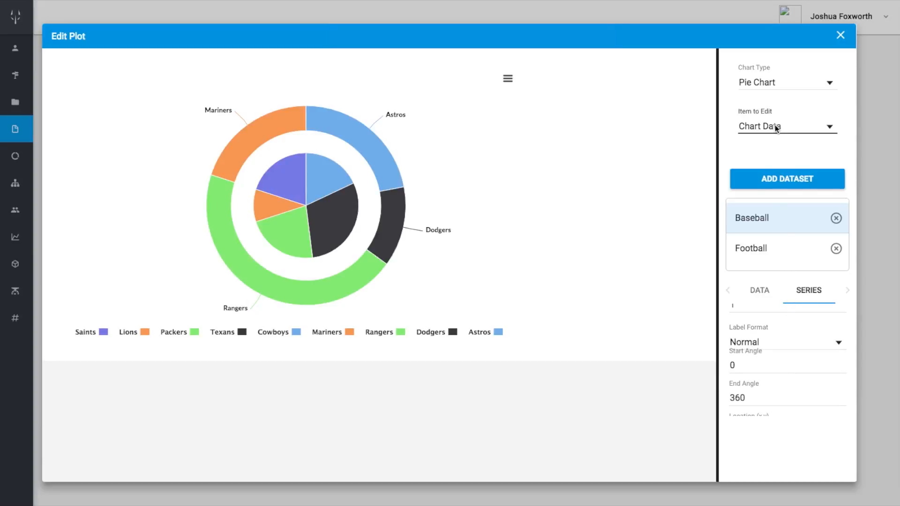
click(776, 155)
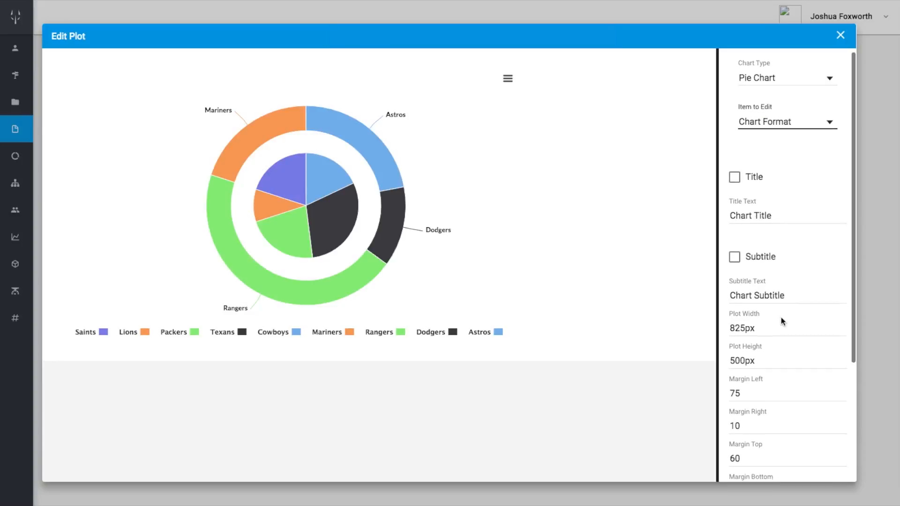
scroll(781, 318, down, 5)
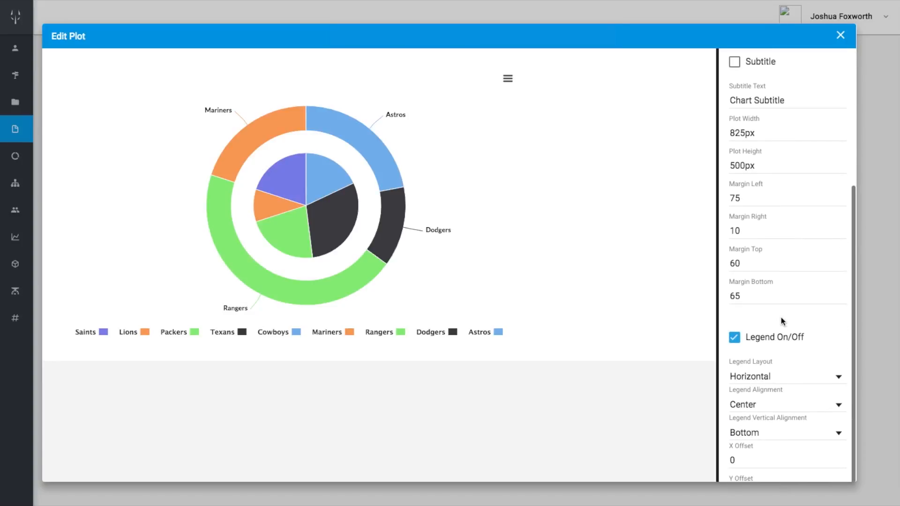
scroll(781, 321, down, 1)
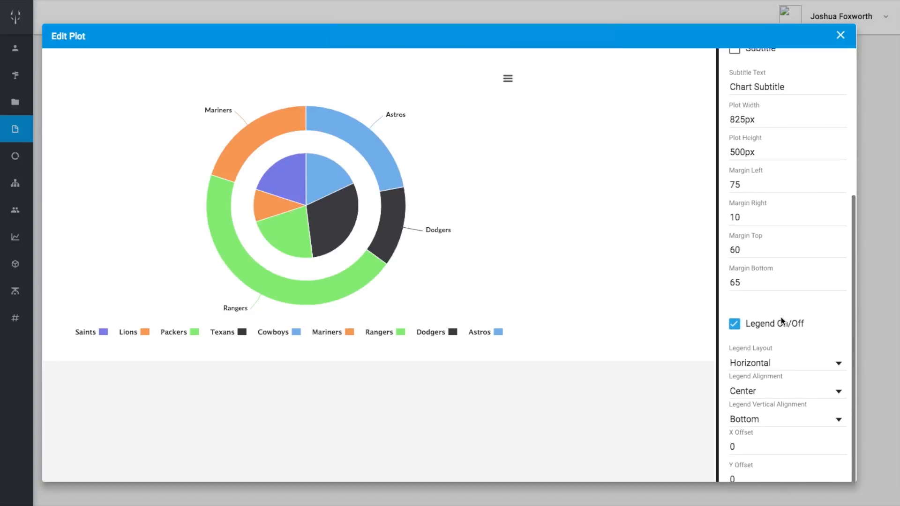
click(772, 393)
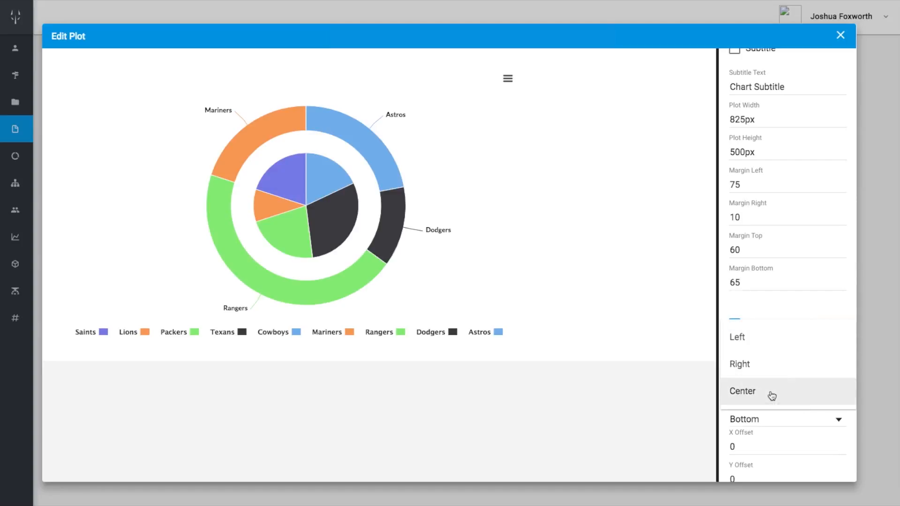
click(750, 344)
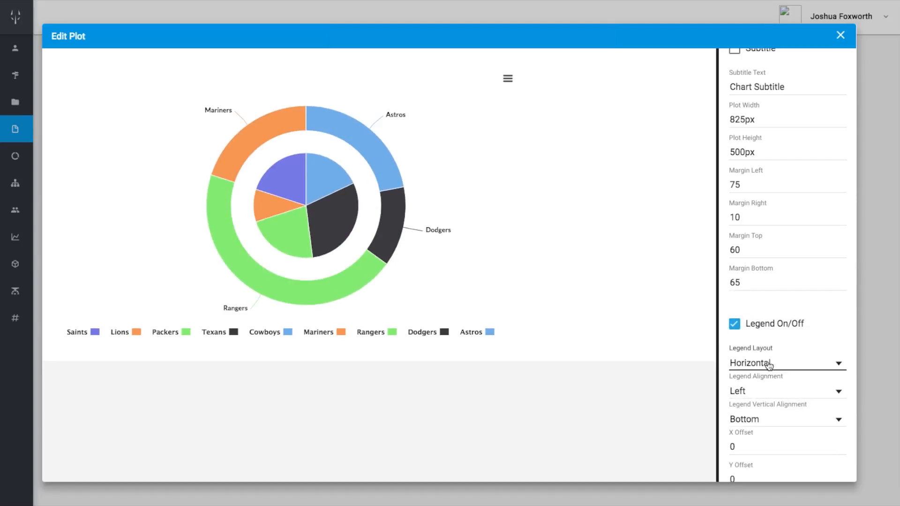
Set the legend layout to Vertical and the legend's vertical alignment to Center
click(769, 365)
click(768, 345)
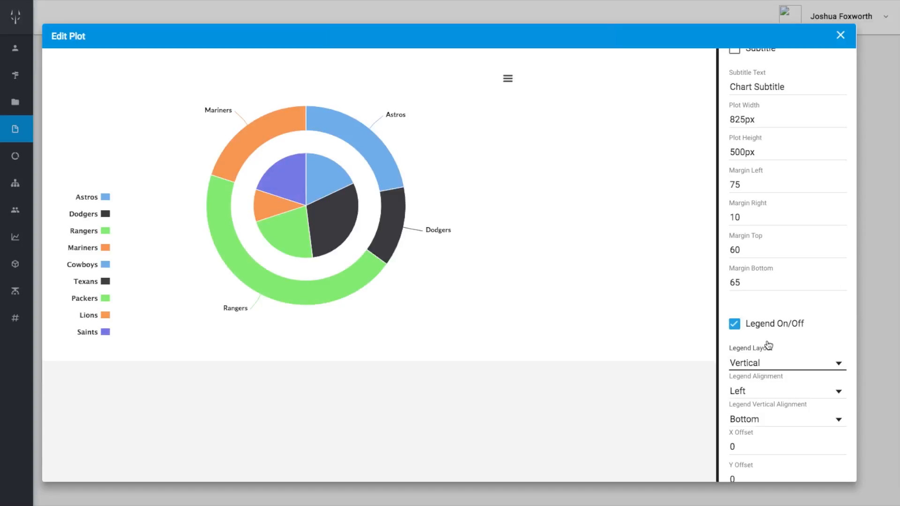
scroll(768, 347, up, 1)
scroll(768, 347, down, 1)
click(764, 416)
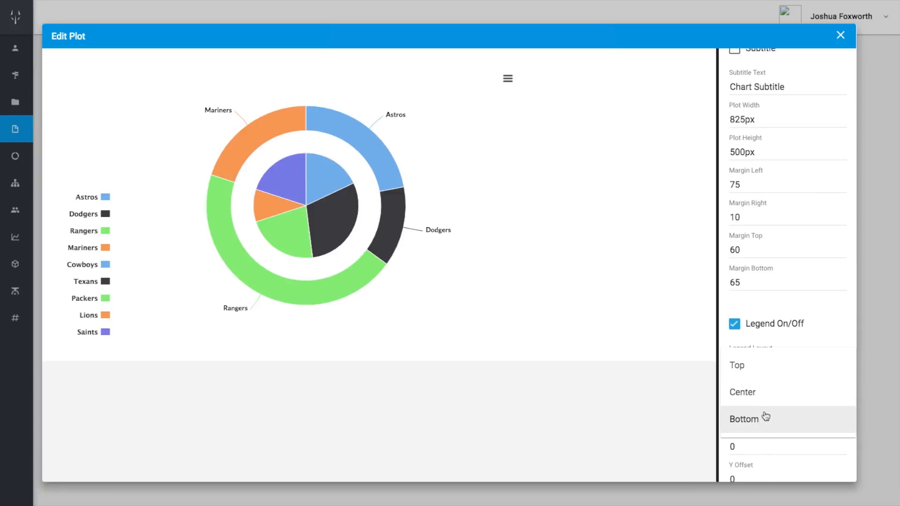
click(763, 399)
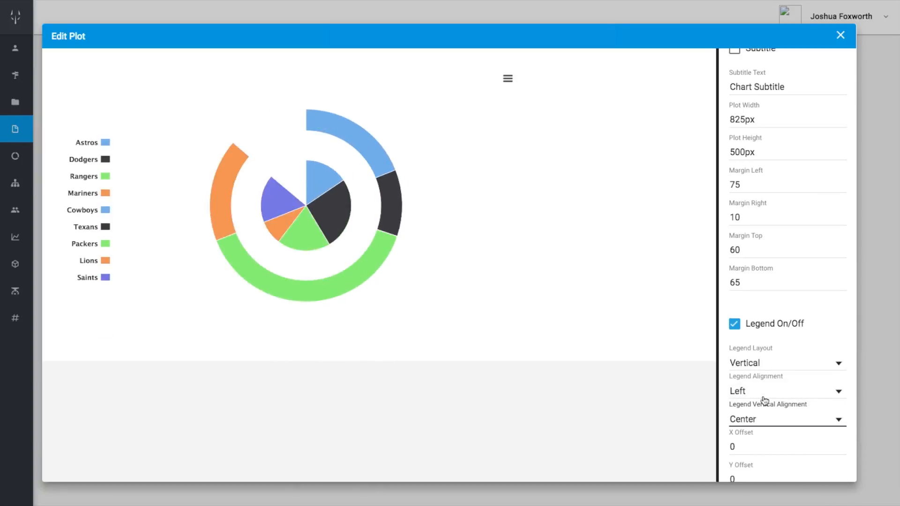
Return to the chart data and exclude the Baseball series from the legend
scroll(787, 239, up, 5)
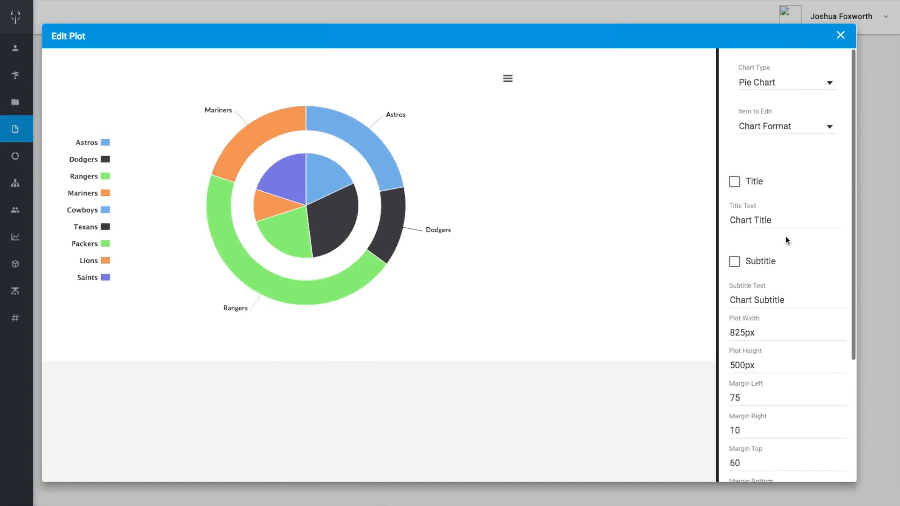
click(763, 124)
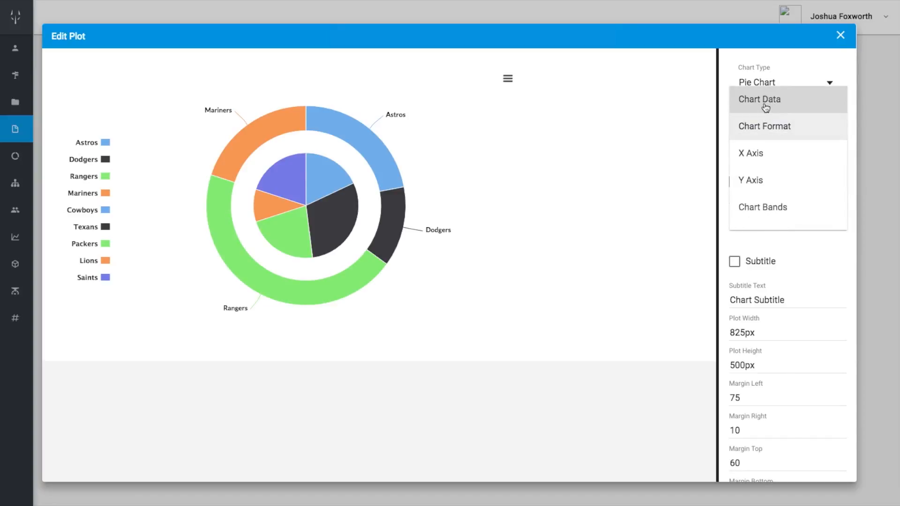
click(764, 102)
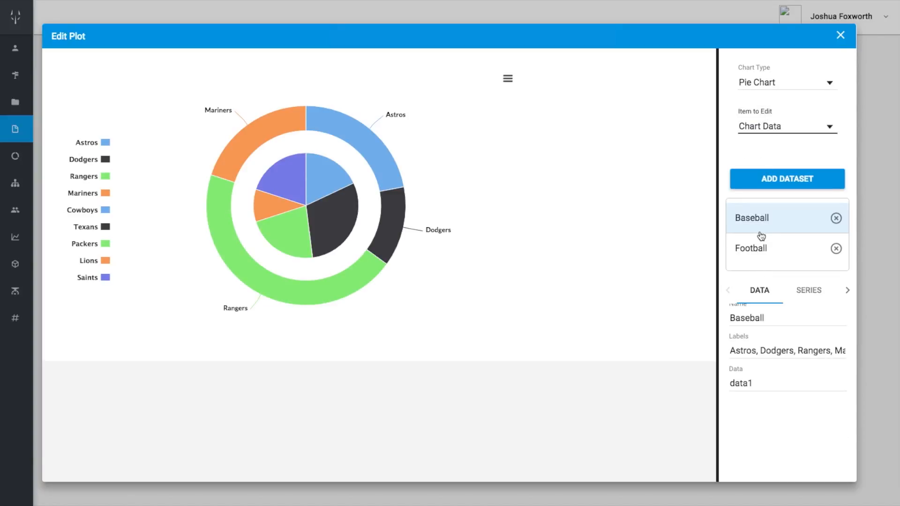
click(803, 293)
scroll(758, 394, down, 5)
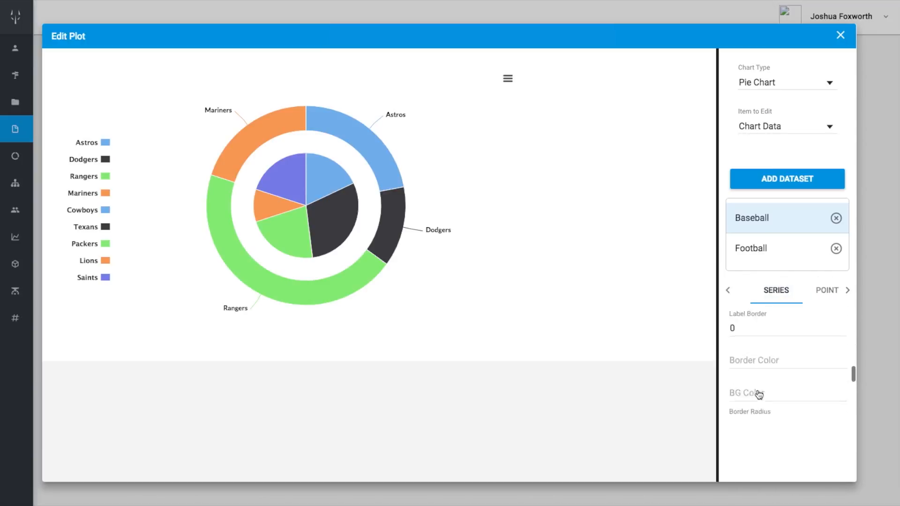
scroll(758, 394, down, 3)
click(738, 395)
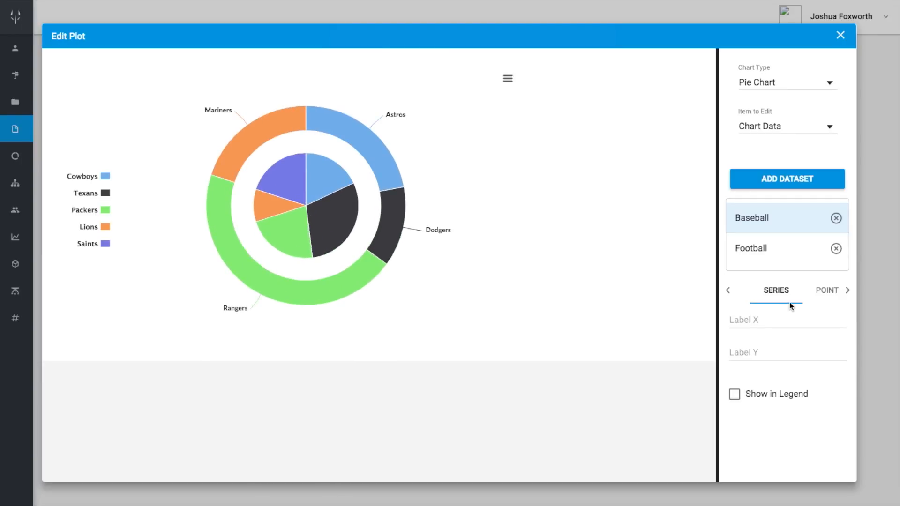
Turn on the data labels for the Football series and set their format to Percentage
click(769, 255)
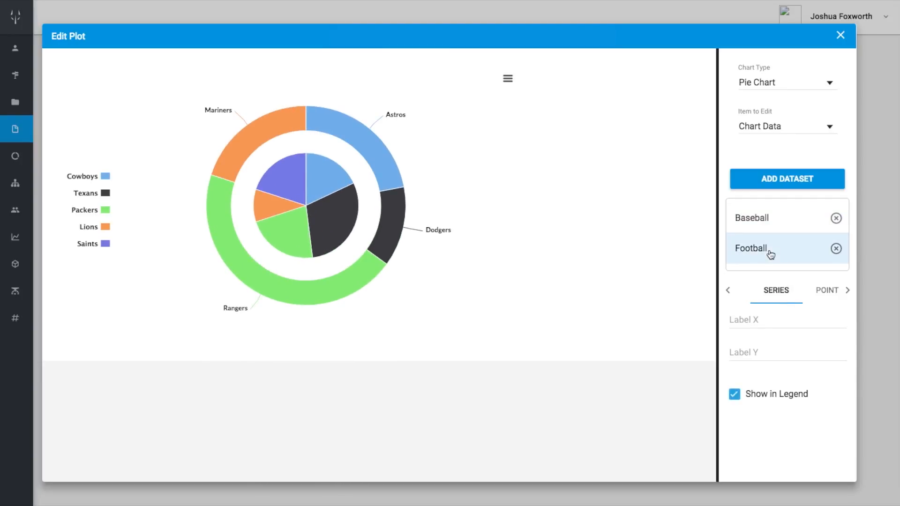
scroll(764, 367, down, 4)
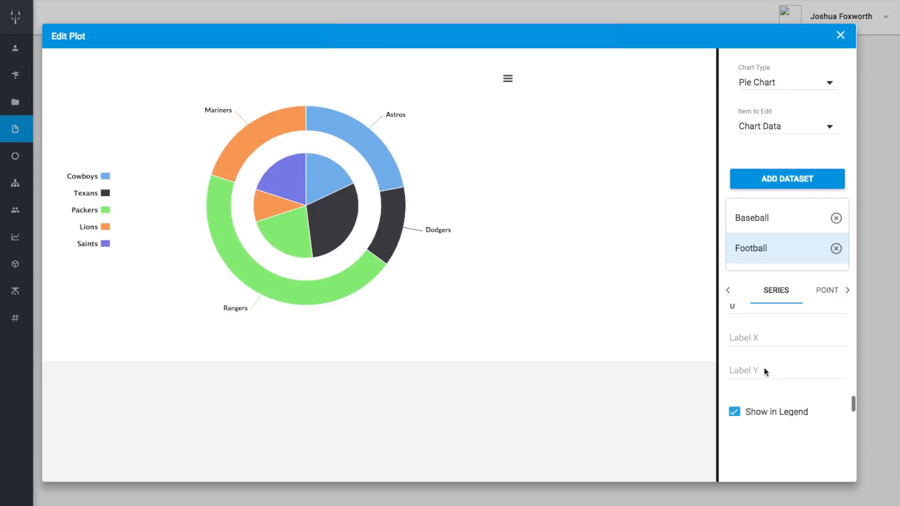
scroll(764, 370, up, 5)
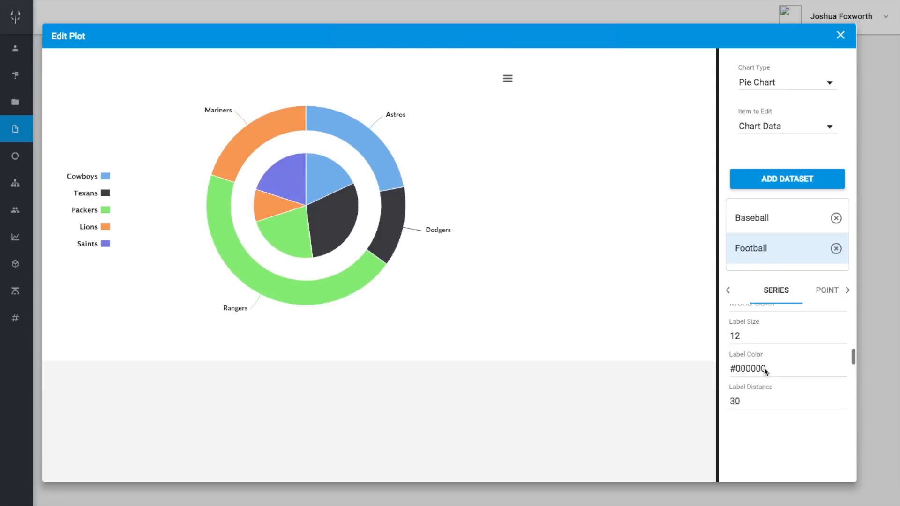
scroll(764, 372, up, 2)
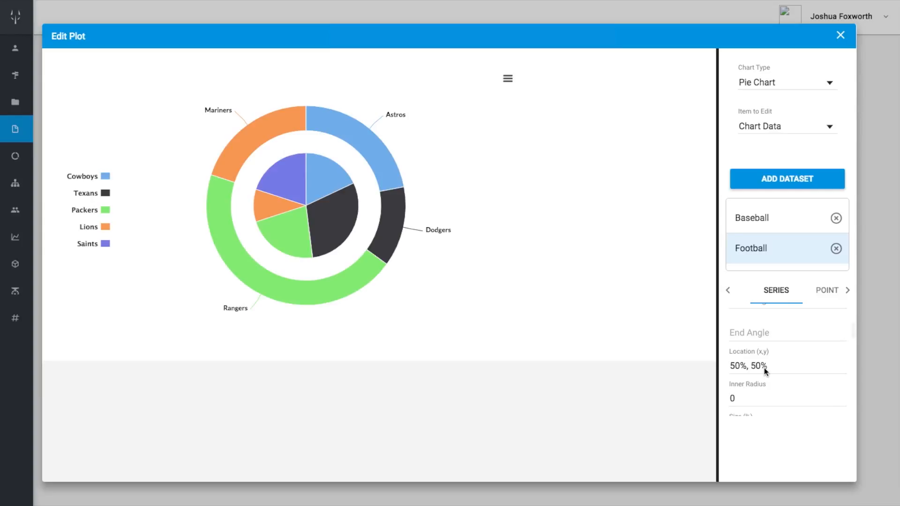
scroll(764, 367, up, 3)
click(734, 330)
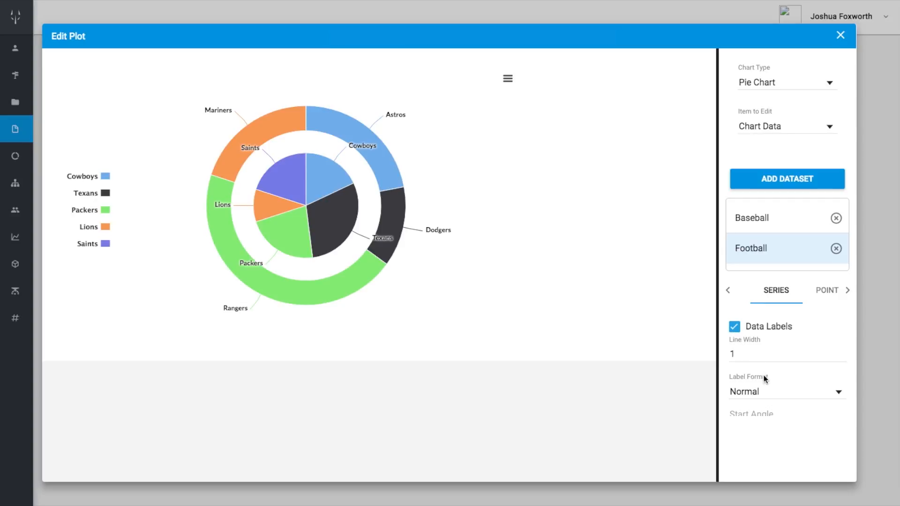
click(766, 398)
click(766, 419)
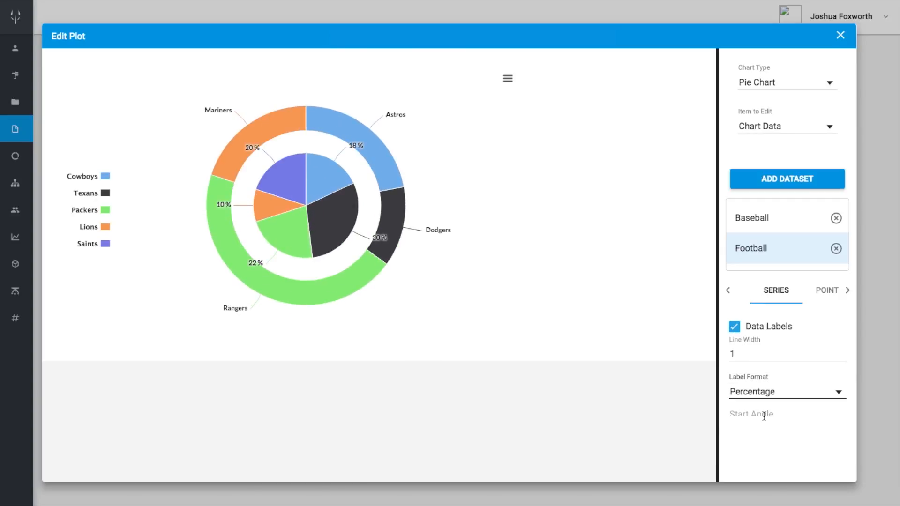
Try a label distance of 20 on the Football series, and settle on a distance of 10
scroll(768, 396, down, 3)
scroll(770, 392, down, 2)
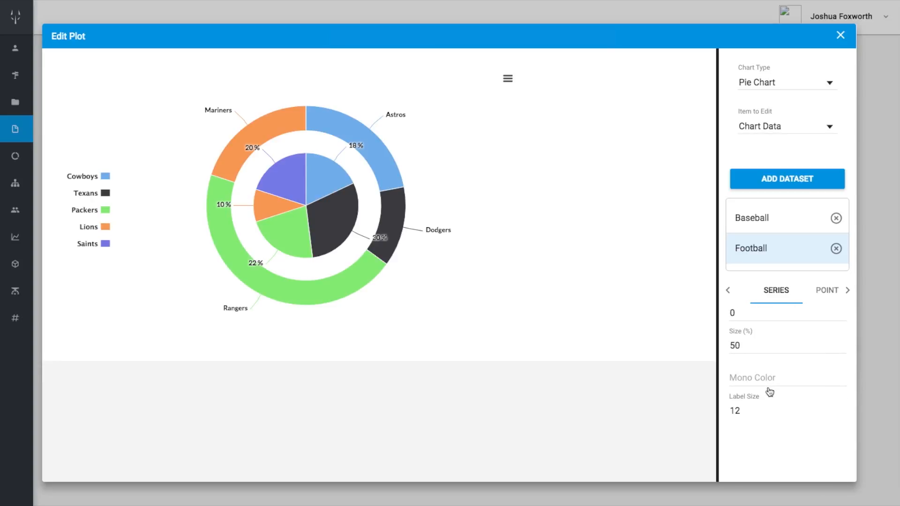
scroll(768, 393, down, 3)
click(750, 381)
key(BackSpace)
key(BackSpace)
text(20)
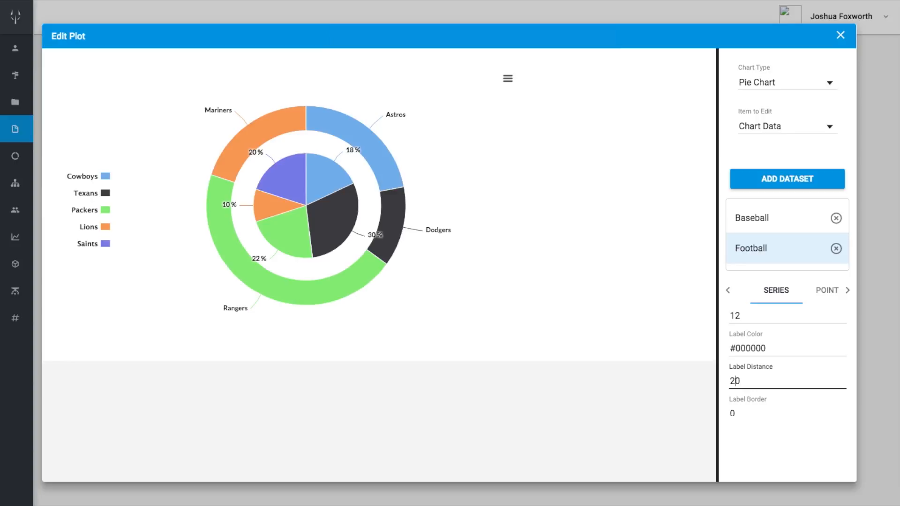
key(BackSpace)
key(BackSpace)
text(10)
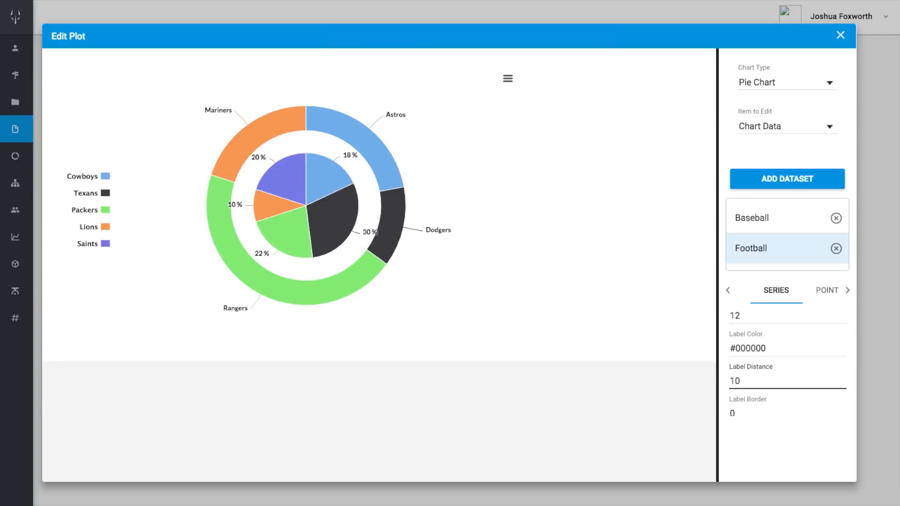
key(Left)
Set the Football series size to 40%
scroll(761, 352, up, 3)
click(746, 363)
key(BackSpace)
text(4)
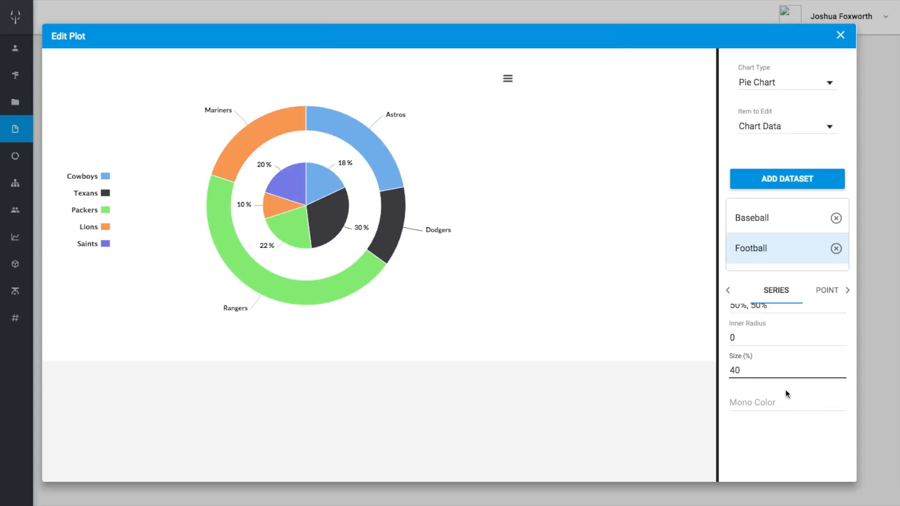
Set the mono color of the Baseball series to Blue
click(798, 217)
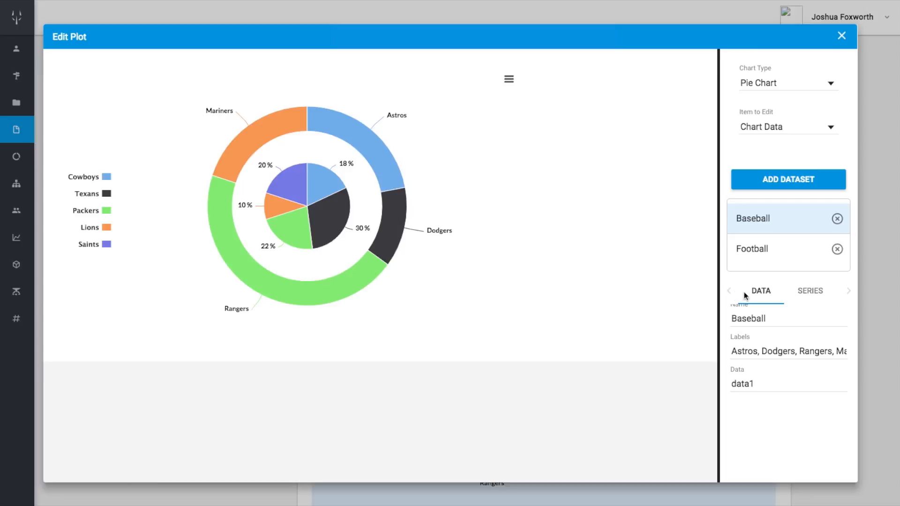
click(809, 291)
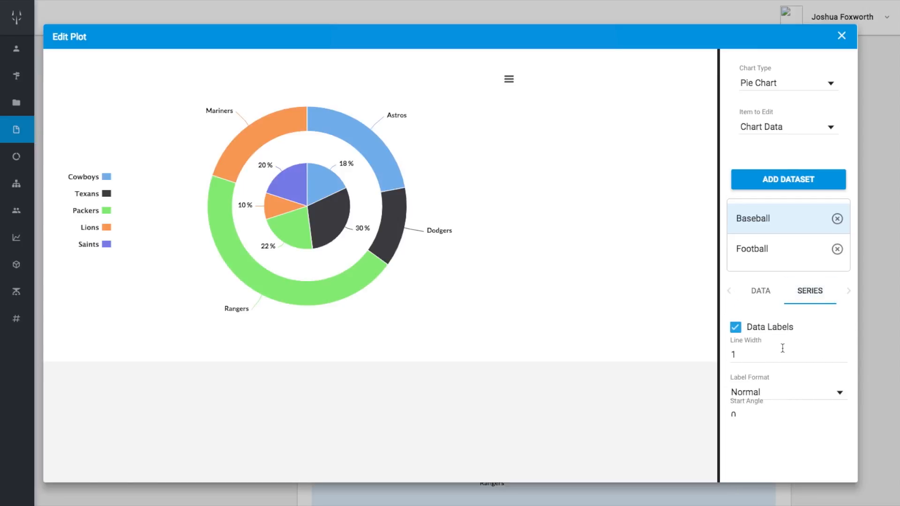
scroll(783, 349, down, 1)
scroll(783, 348, down, 3)
scroll(782, 348, down, 5)
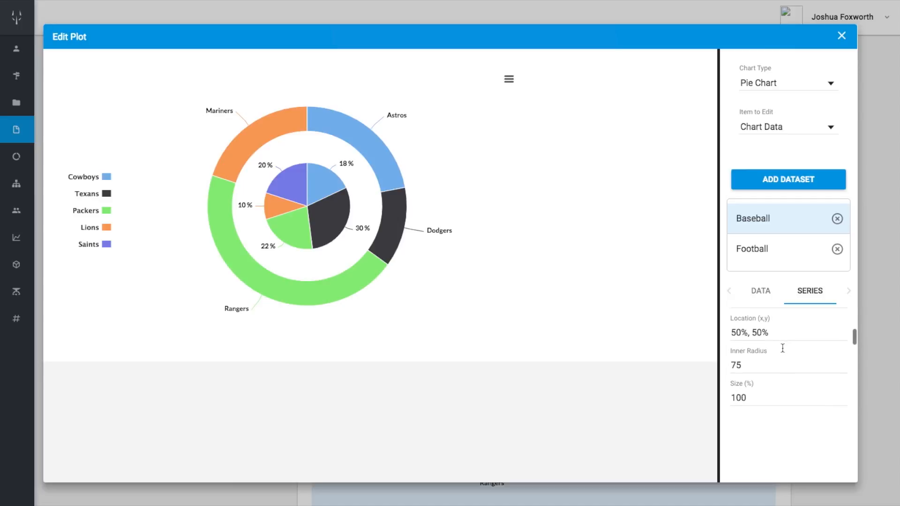
click(767, 329)
text(Blue)
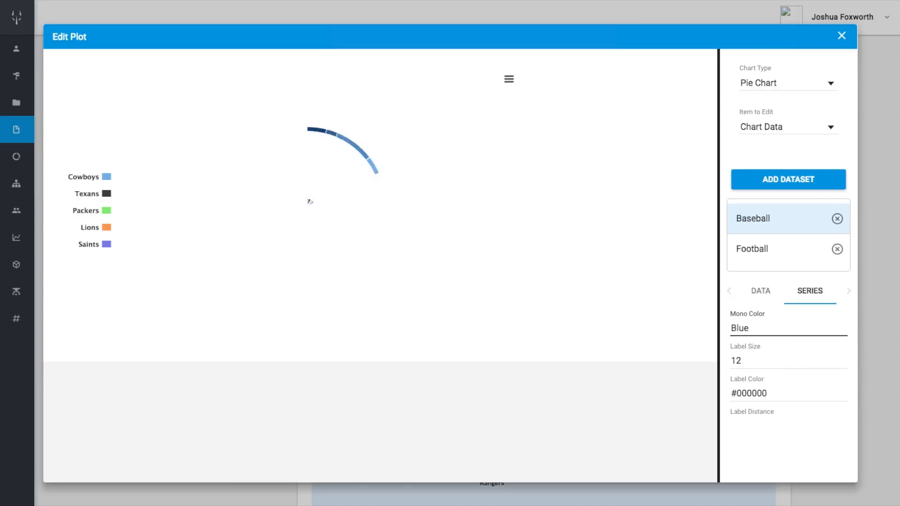
Set the mono color of the Football series to Red
click(767, 257)
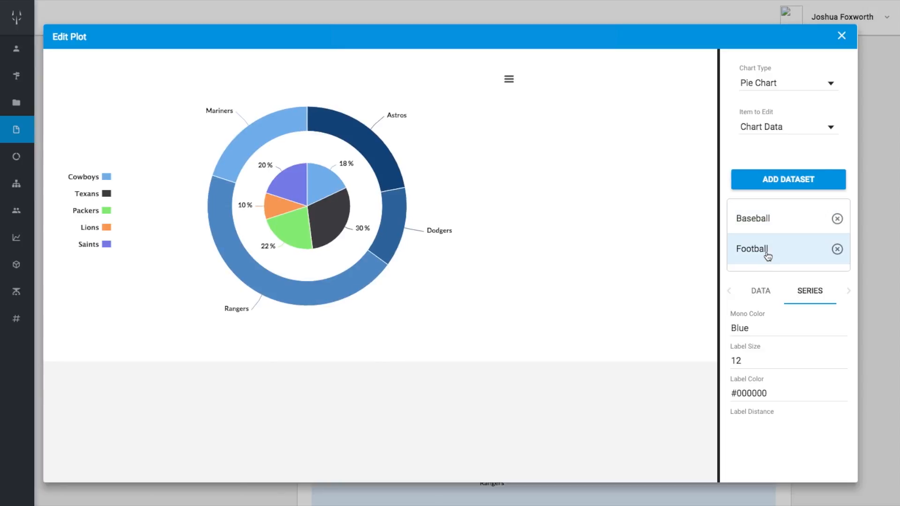
scroll(768, 356, up, 1)
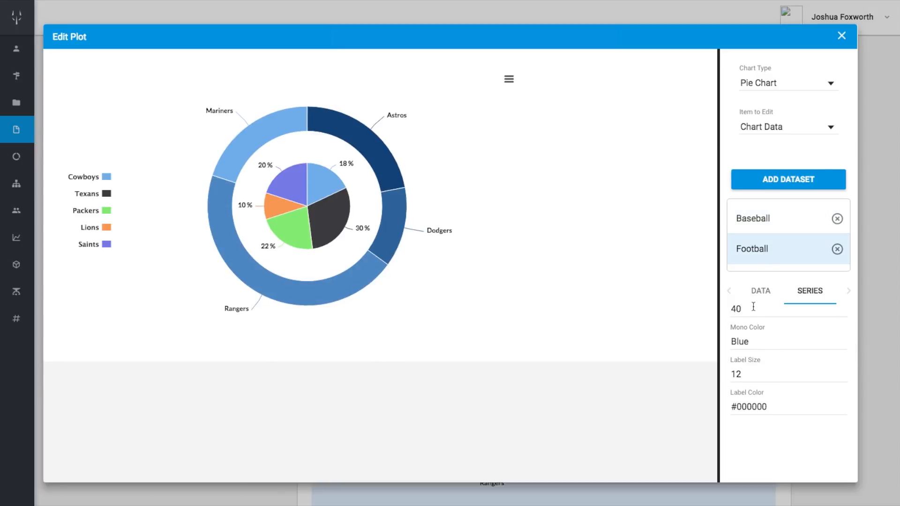
double_click(760, 249)
double_click(756, 337)
text(Red)
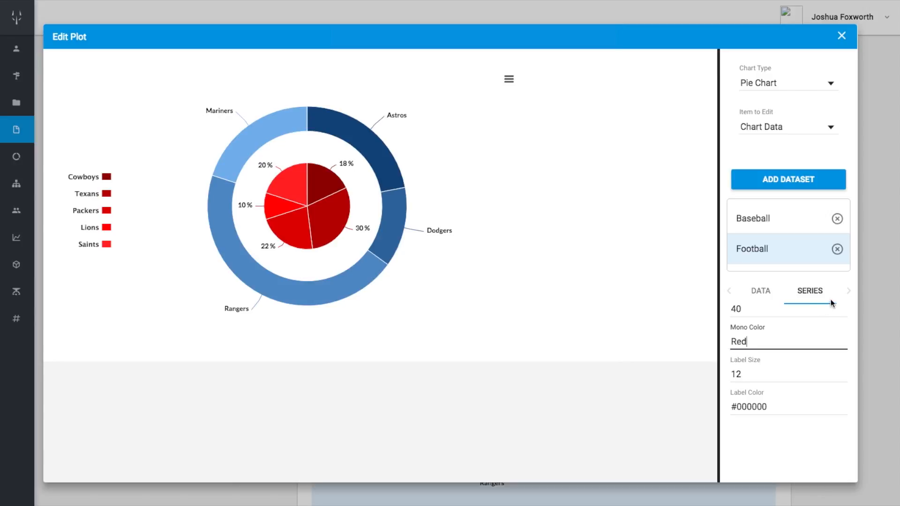
Pull out the Football slice at point index 1 by making it sliced
click(847, 292)
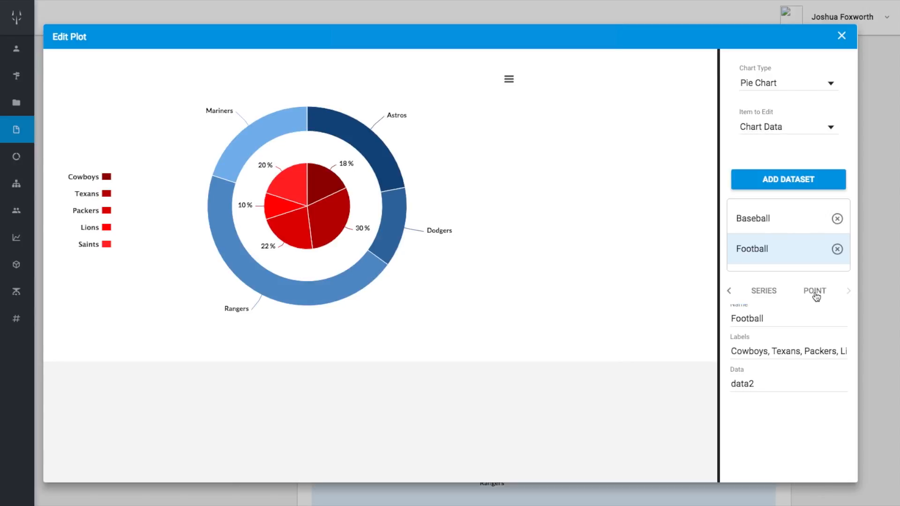
click(814, 291)
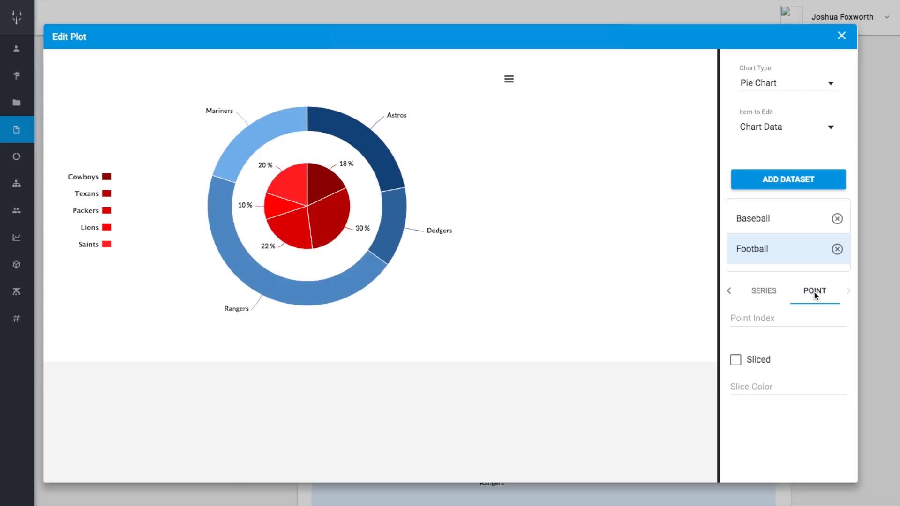
click(793, 317)
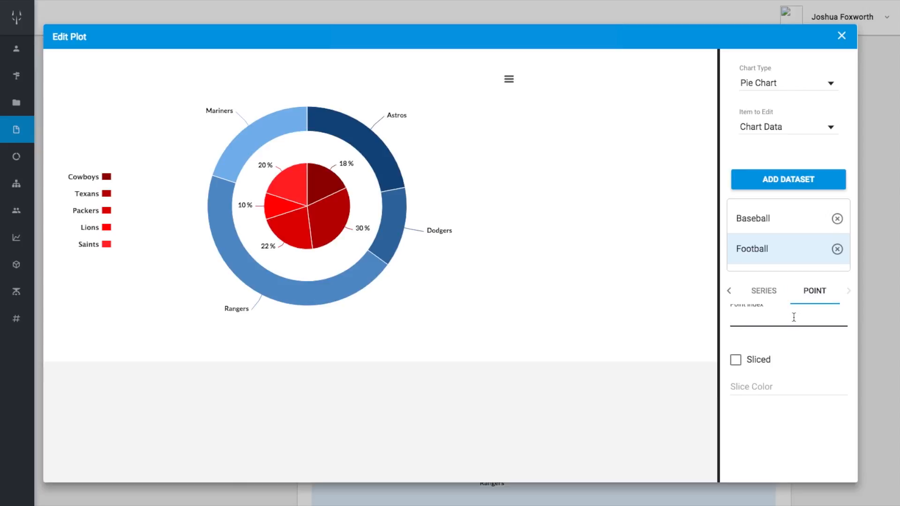
text(1)
click(734, 361)
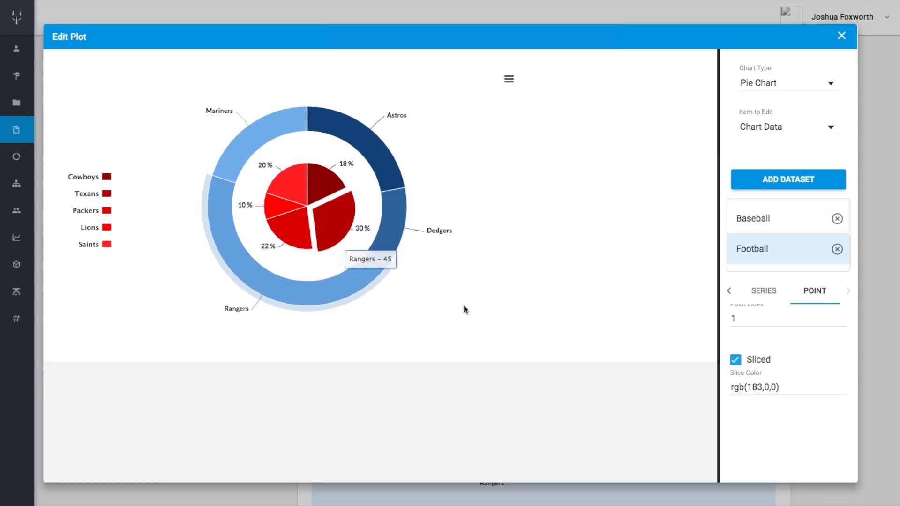
Restore the pulled-out Football slice at point index 1 to the pie and clear the point index
click(760, 319)
click(735, 364)
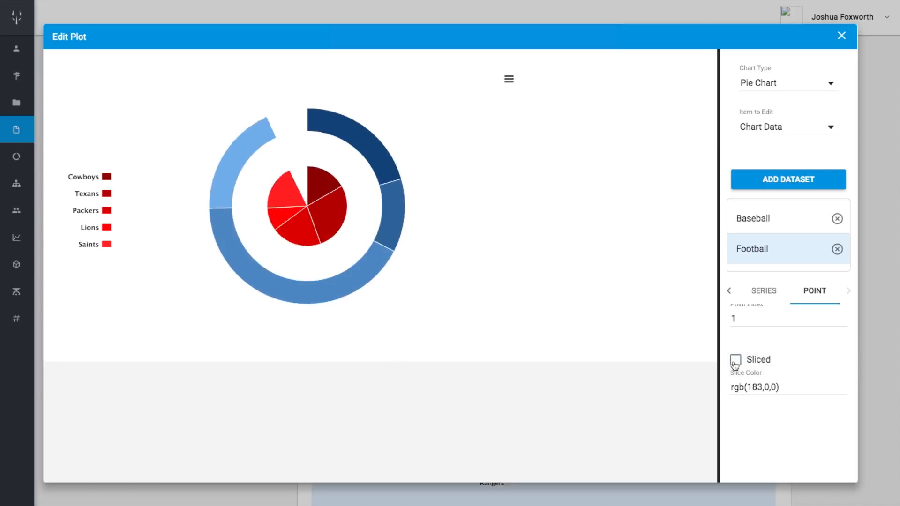
click(746, 323)
key(BackSpace)
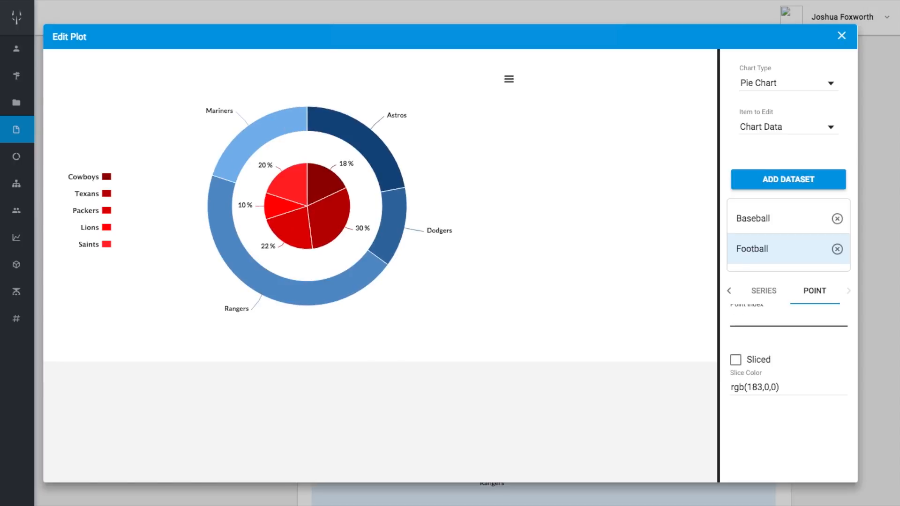
scroll(769, 349, down, 4)
scroll(770, 349, up, 2)
scroll(769, 349, down, 6)
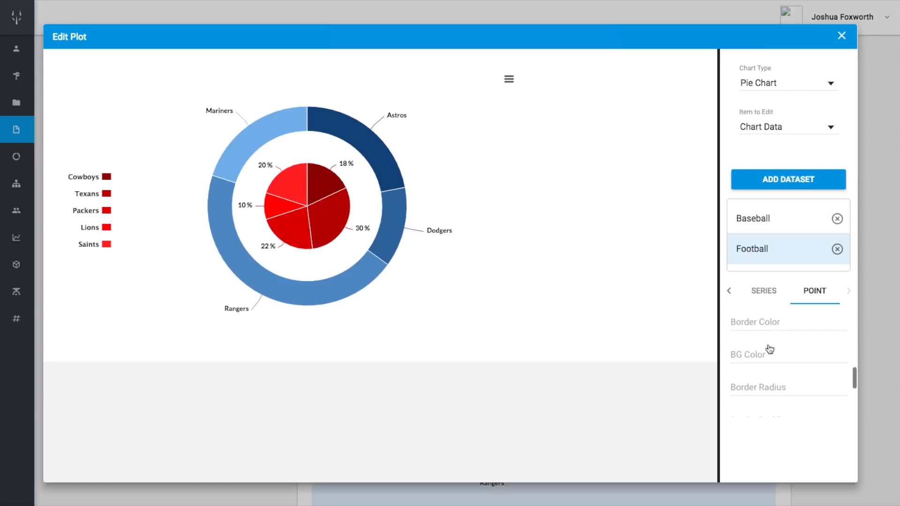
scroll(769, 349, up, 8)
Set the end angle of the Baseball series to 180
click(764, 291)
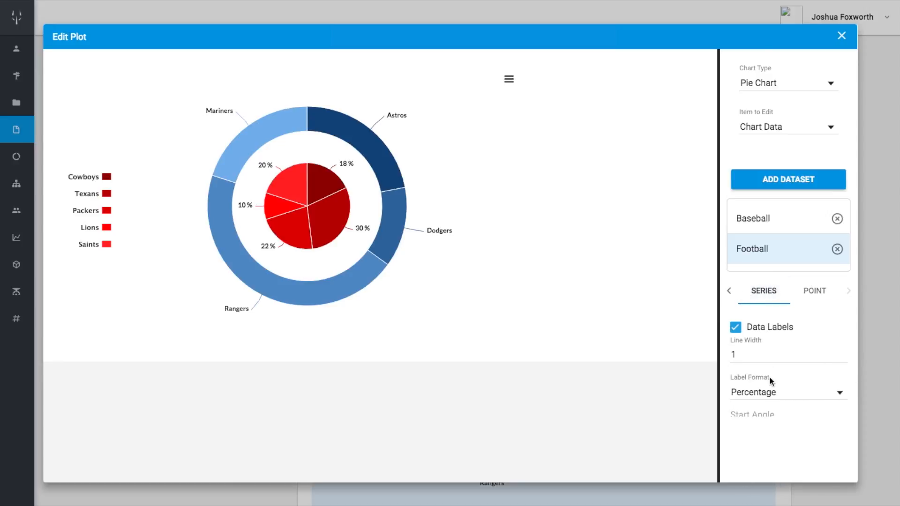
scroll(770, 378, down, 2)
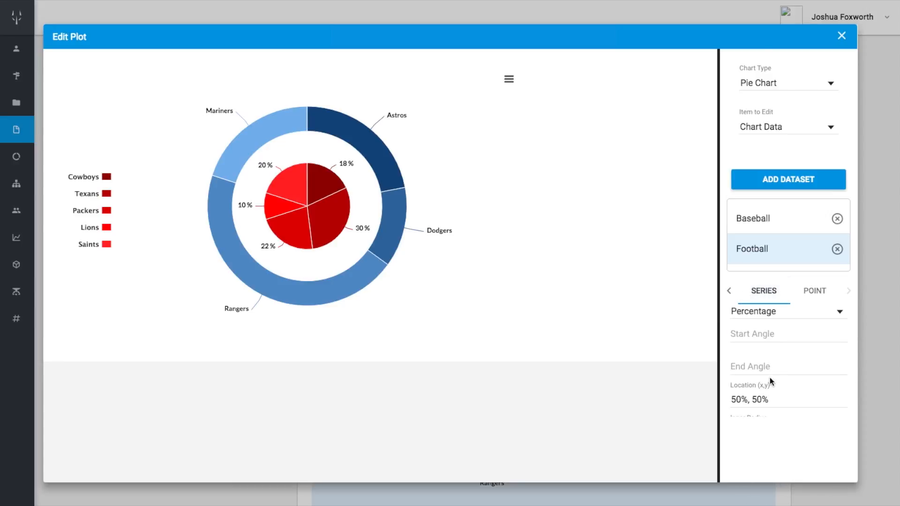
click(768, 220)
scroll(761, 353, up, 1)
scroll(760, 353, up, 1)
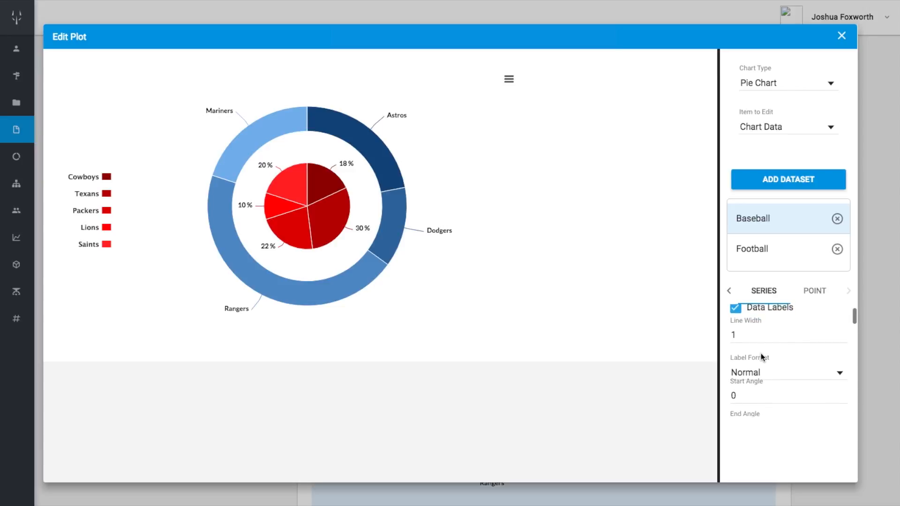
scroll(761, 353, down, 2)
scroll(761, 356, down, 1)
click(751, 365)
key(BackSpace)
key(BackSpace)
key(BackSpace)
text(180)
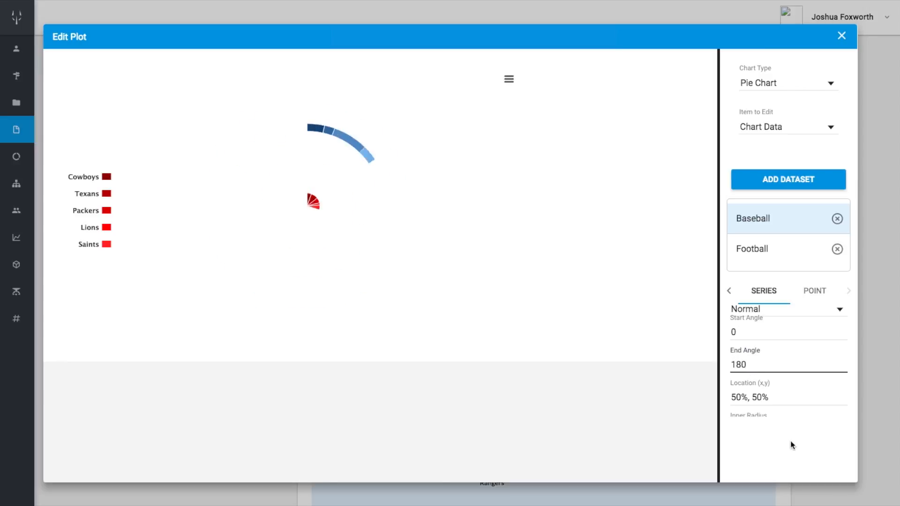
Set the inner radius of the Baseball series to 0
scroll(769, 395, down, 2)
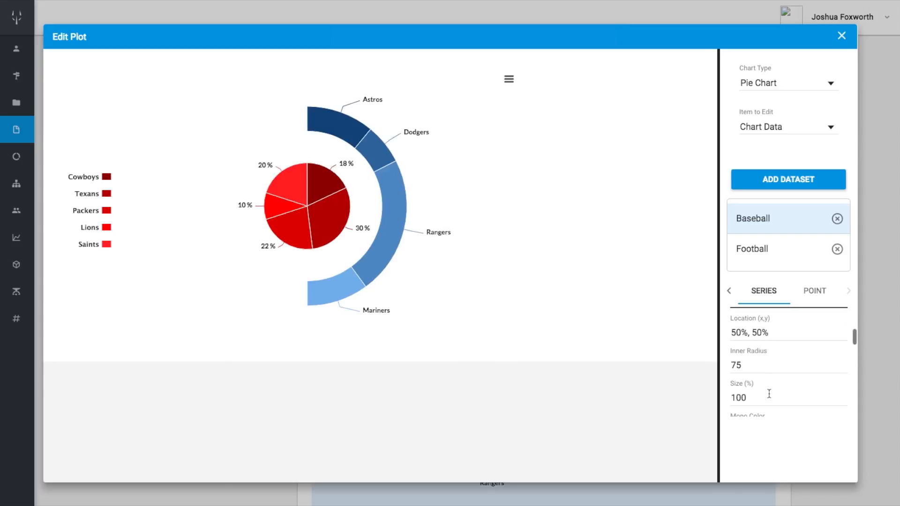
click(753, 366)
key(BackSpace)
key(BackSpace)
text(0)
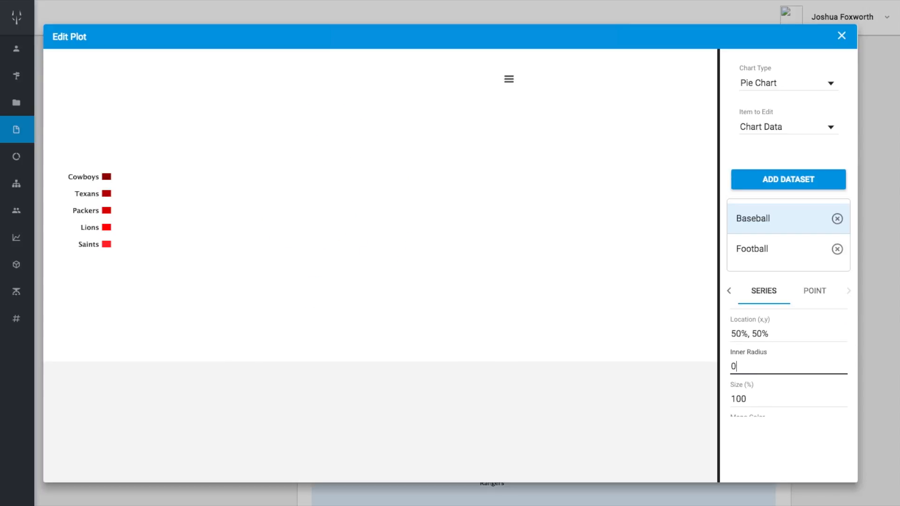
Set the Football series to start at angle 180 and end at angle 360
scroll(753, 366, down, 1)
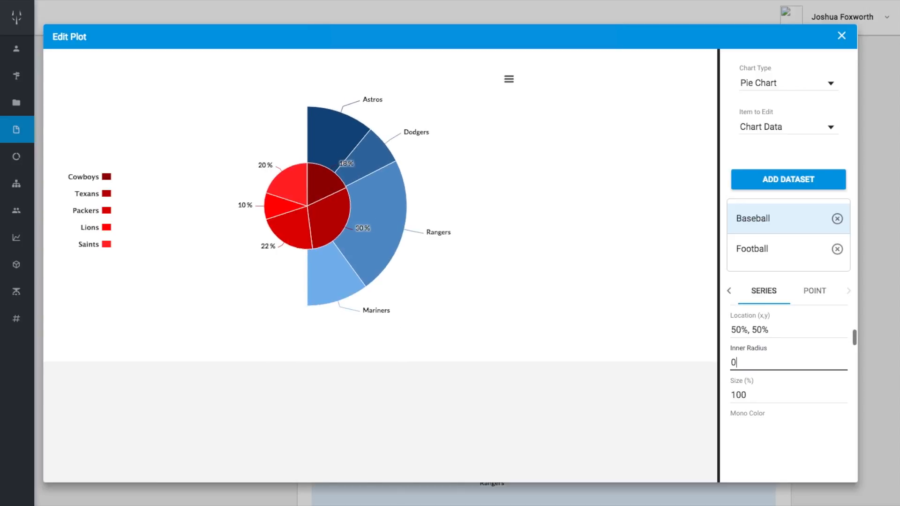
click(760, 254)
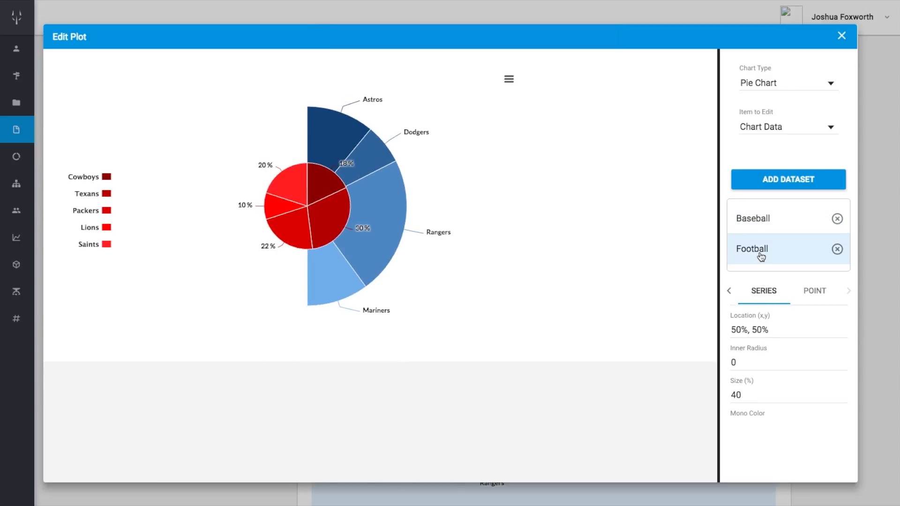
scroll(759, 367, down, 4)
scroll(760, 367, down, 3)
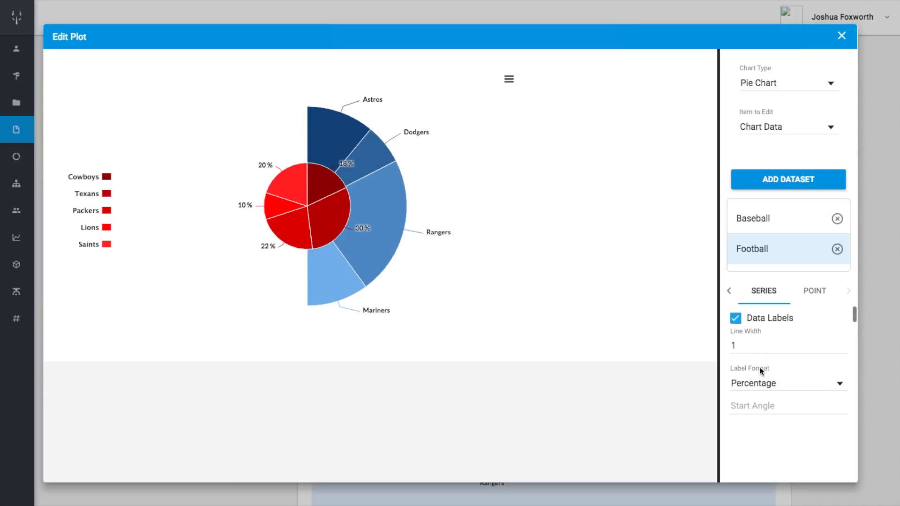
click(759, 360)
text(180)
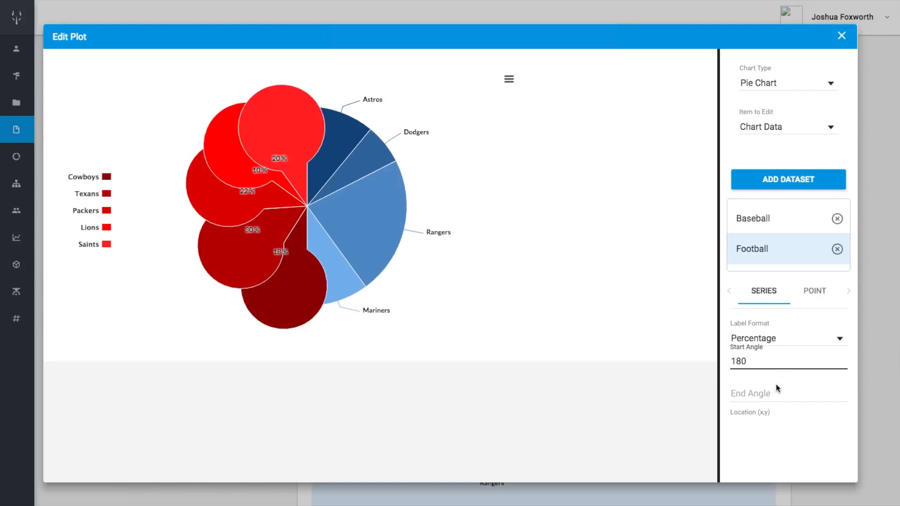
click(765, 393)
text(360)
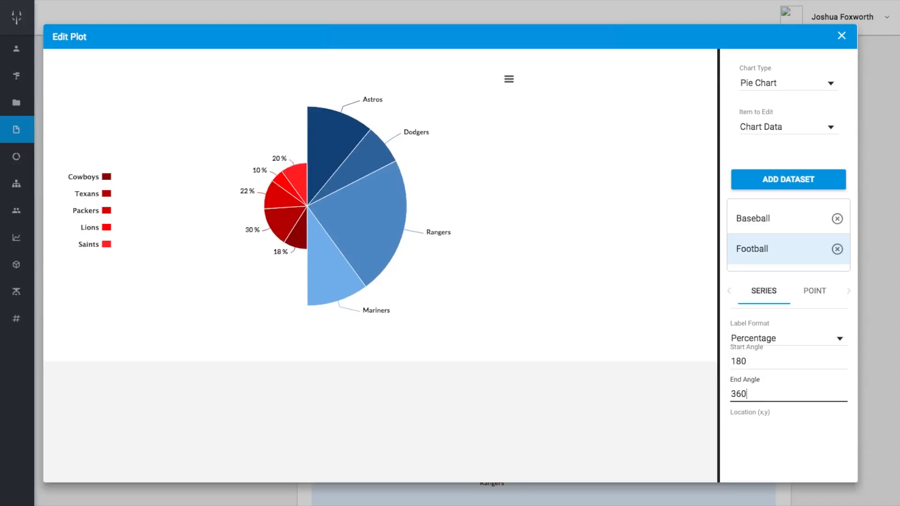
Set the Football series size to 100%
scroll(765, 396, down, 3)
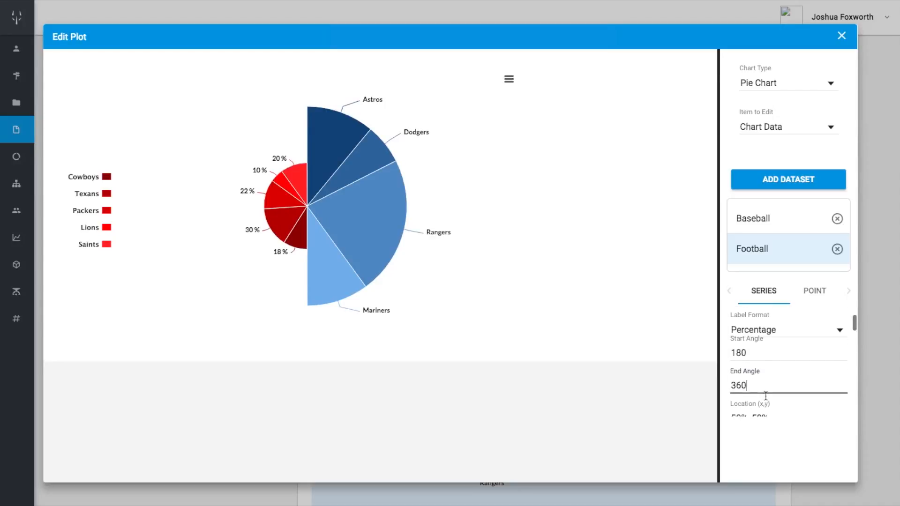
scroll(765, 396, down, 2)
click(753, 372)
key(BackSpace)
key(BackSpace)
text(100)
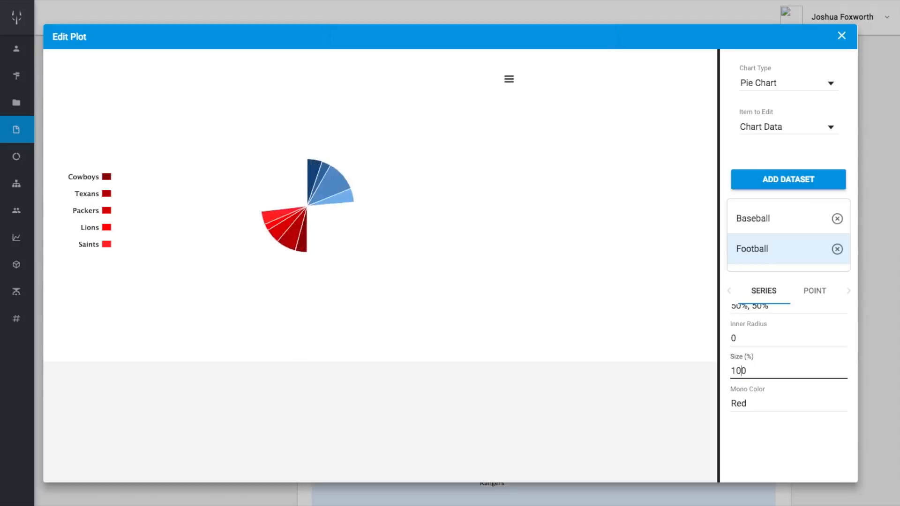